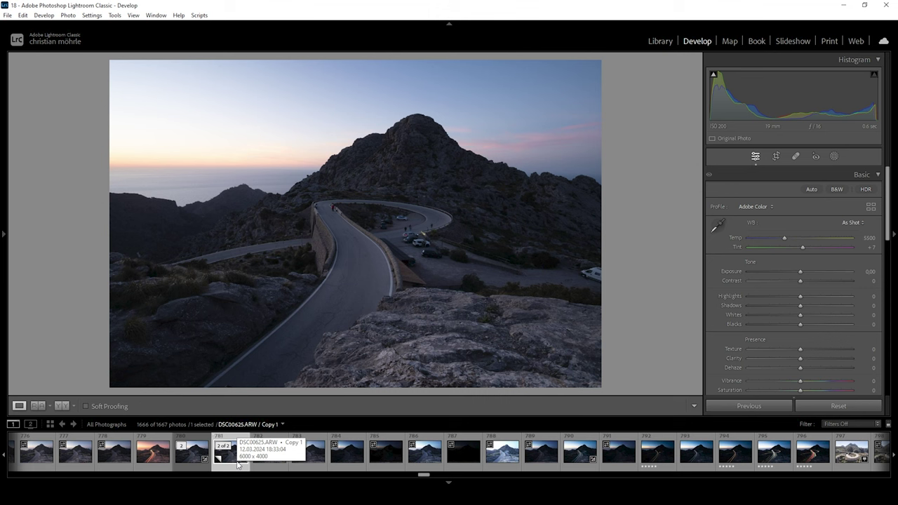
Browse the light-trail shots DSC00638.ARW and DSC00640.ARW, then return to the dusk virtual copy
left_click(660, 458)
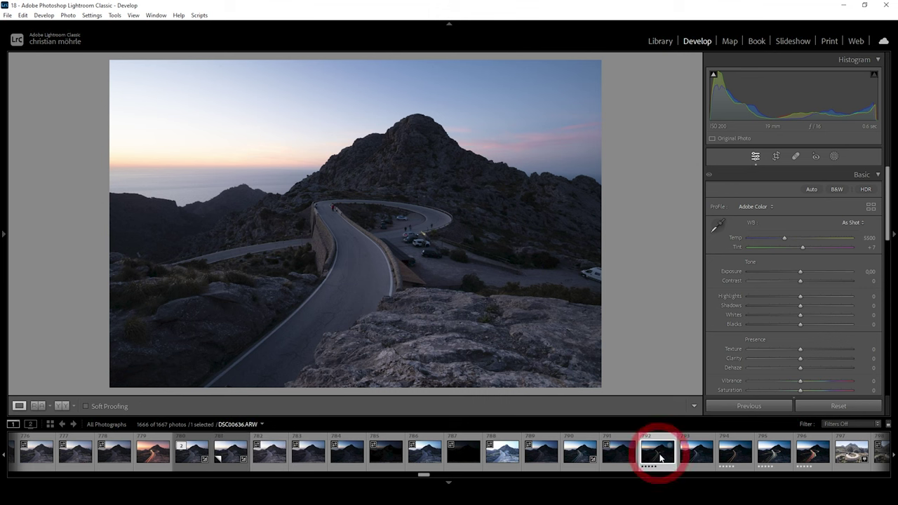
left_click(735, 454)
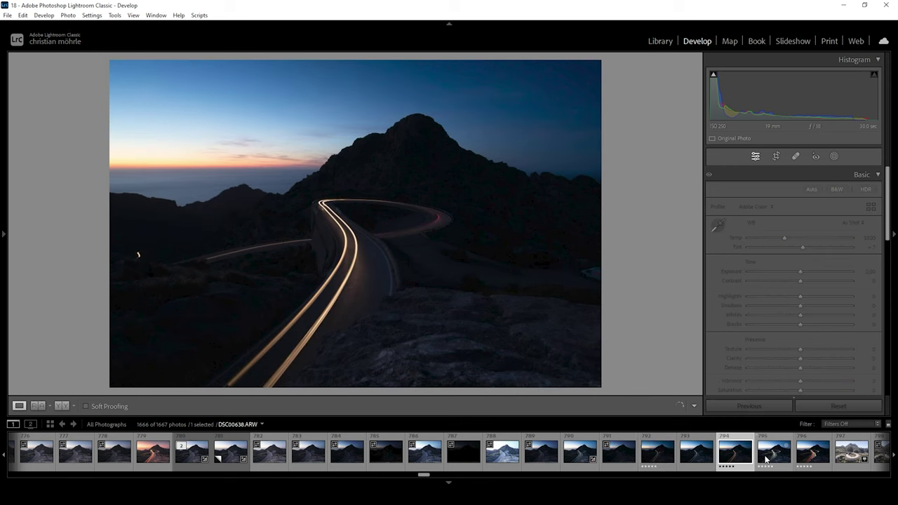
left_click(766, 457)
left_click(805, 457)
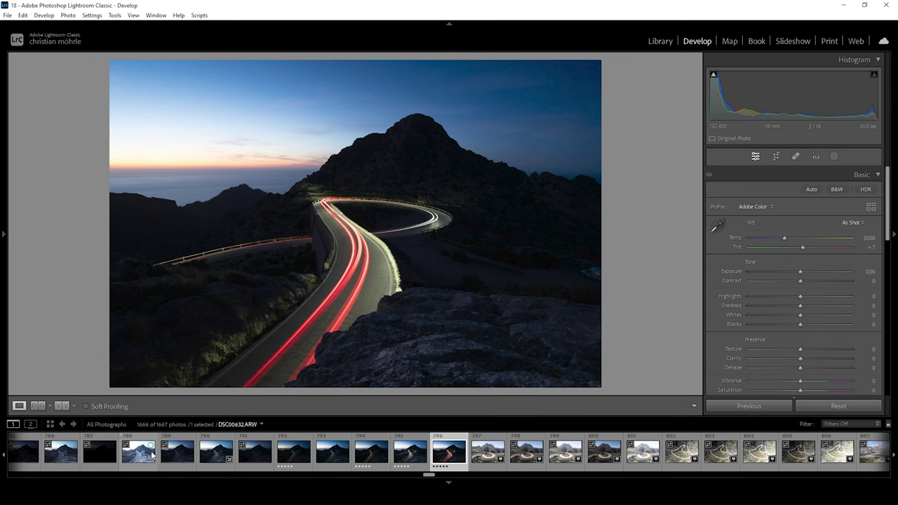
scroll(152, 455, "up", 3)
left_click(106, 461)
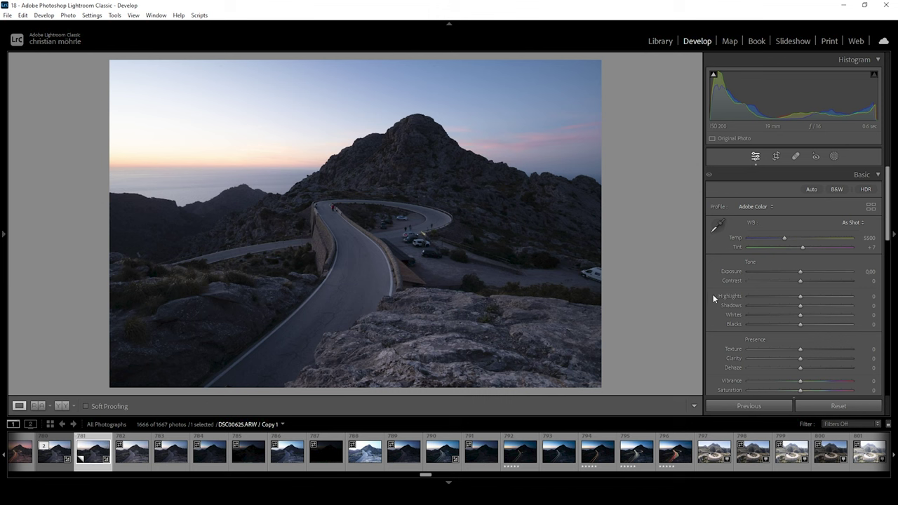
Apply the Adobe Landscape profile and set white balance to Temp 6400, Tint +12
left_click(758, 206)
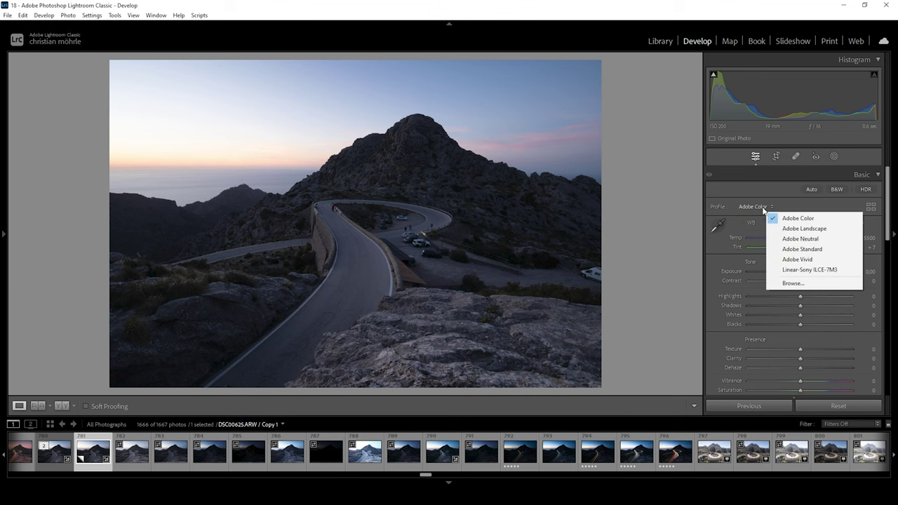
left_click(794, 229)
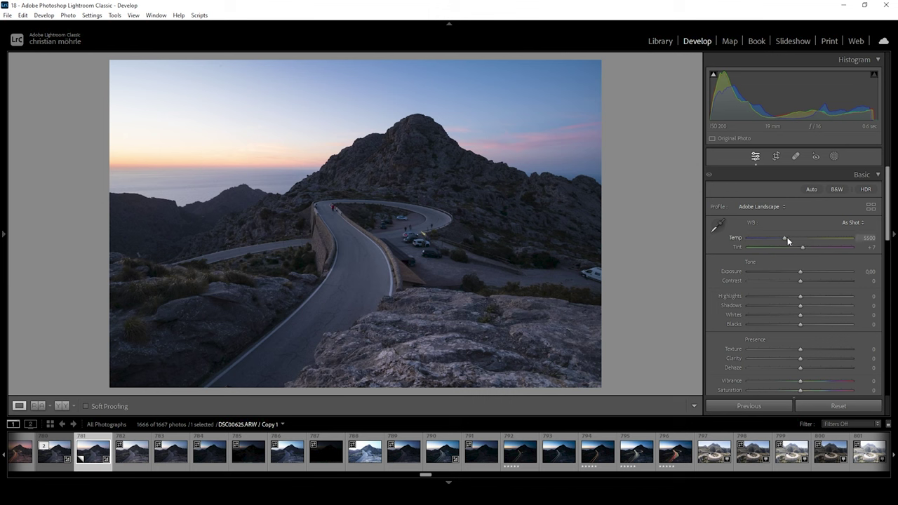
left_click_drag(787, 237, 795, 238)
left_click_drag(793, 238, 793, 238)
left_click(869, 238)
type("6400")
key("Return")
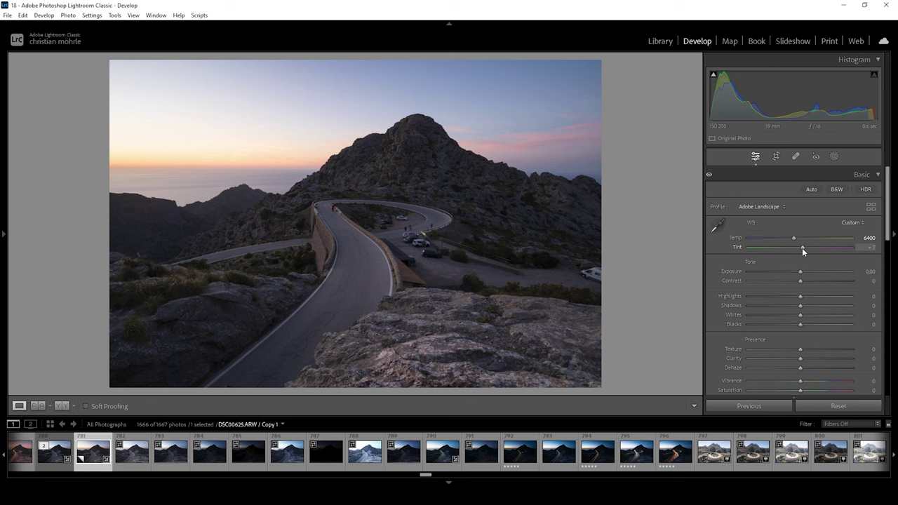
left_click_drag(803, 248, 803, 249)
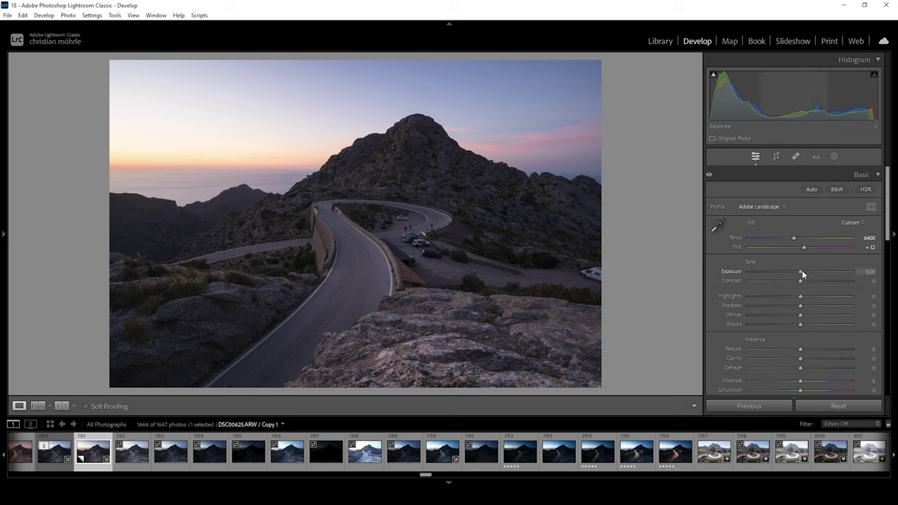
Set Exposure +0.20, Highlights -55, Shadows -6 and Blacks +18
left_click_drag(801, 273, 805, 274)
scroll(805, 271, "down", 1)
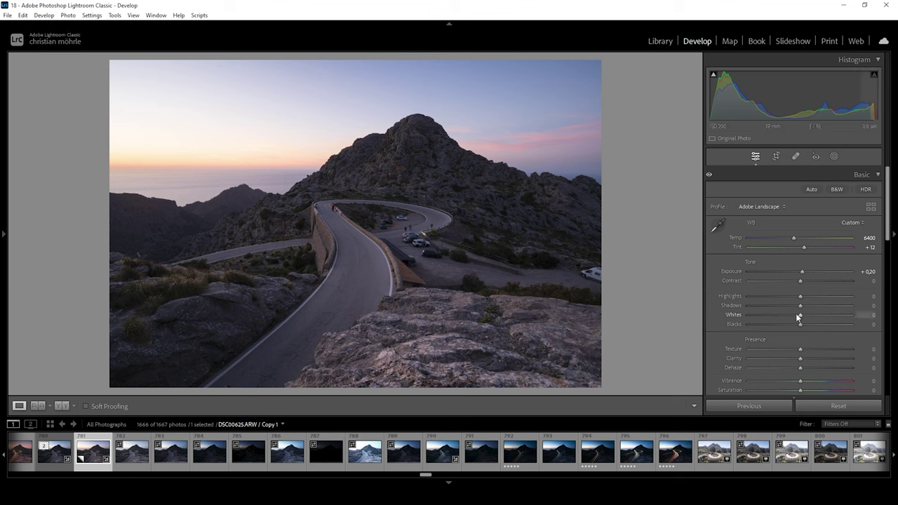
left_click_drag(801, 299, 772, 297)
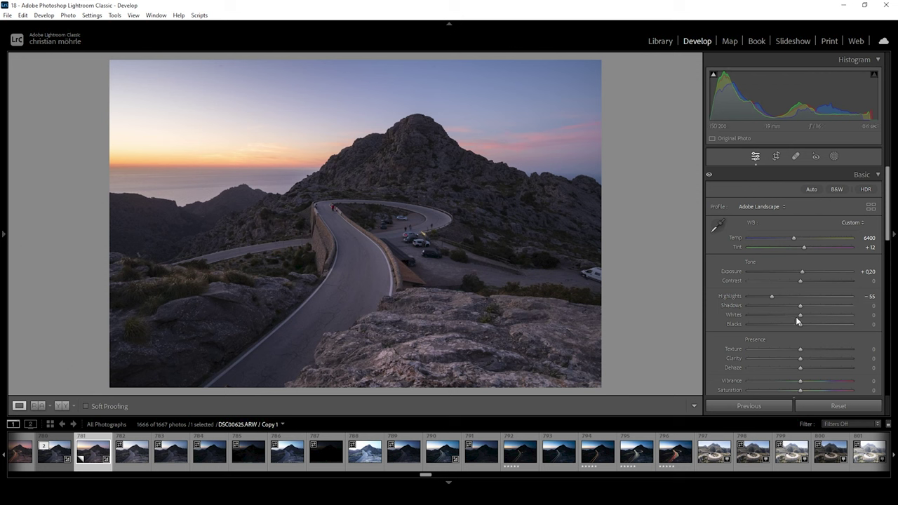
left_click_drag(800, 309, 797, 307)
left_click_drag(802, 325, 809, 326)
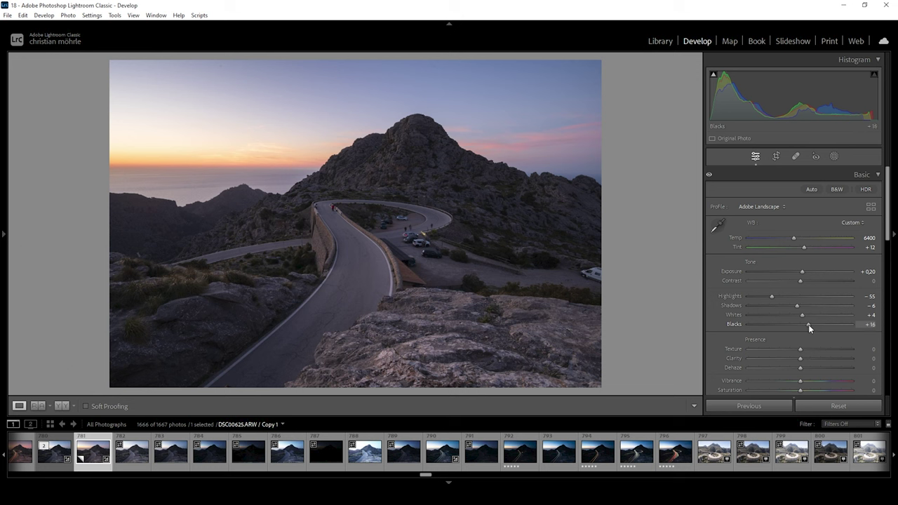
left_click_drag(809, 326, 810, 326)
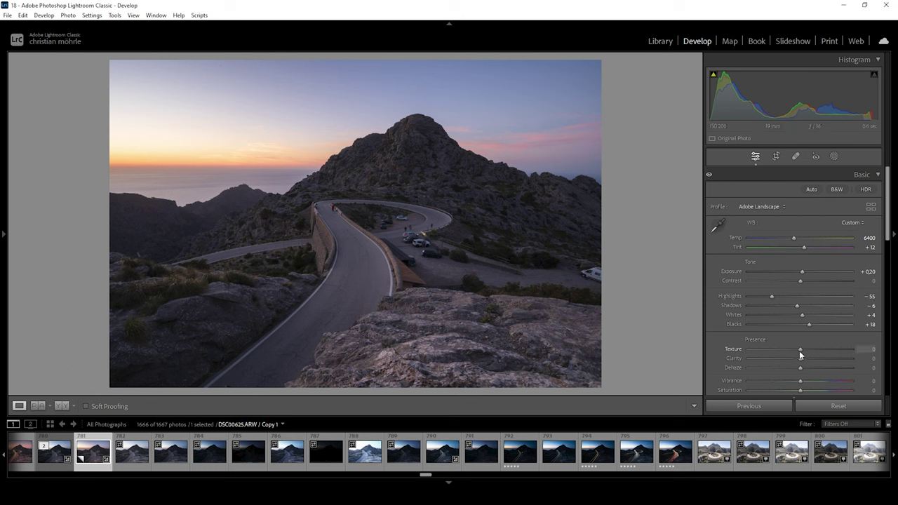
Add Texture +4, Clarity -7, Dehaze -7 and Vibrance +14
left_click_drag(801, 355, 803, 356)
left_click_drag(800, 361, 796, 360)
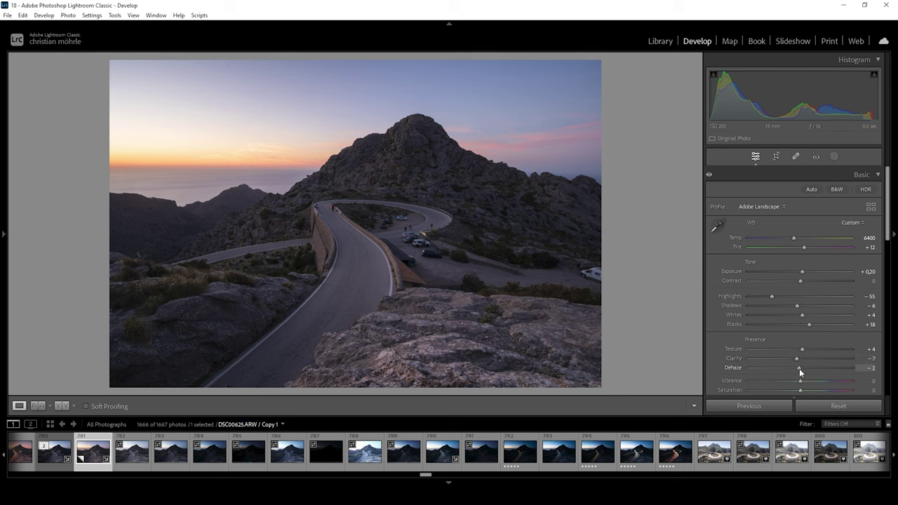
left_click_drag(800, 369, 798, 368)
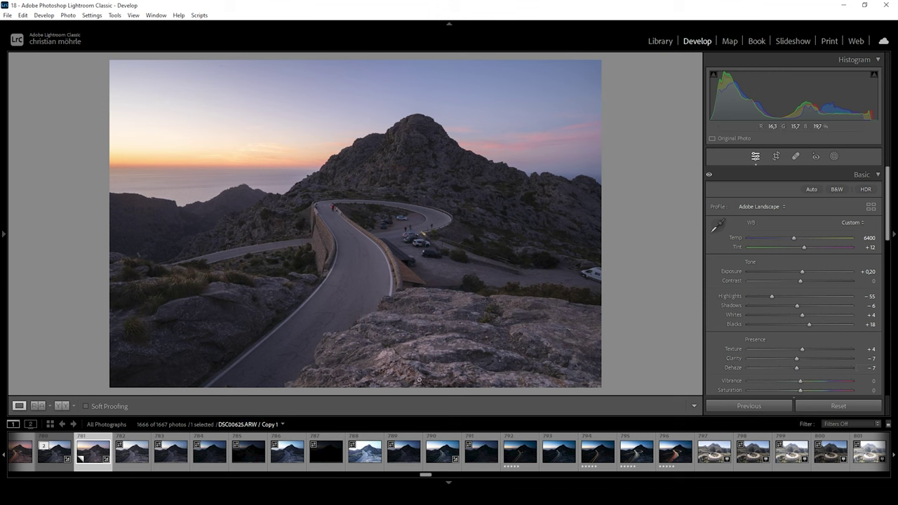
scroll(807, 306, "down", 2)
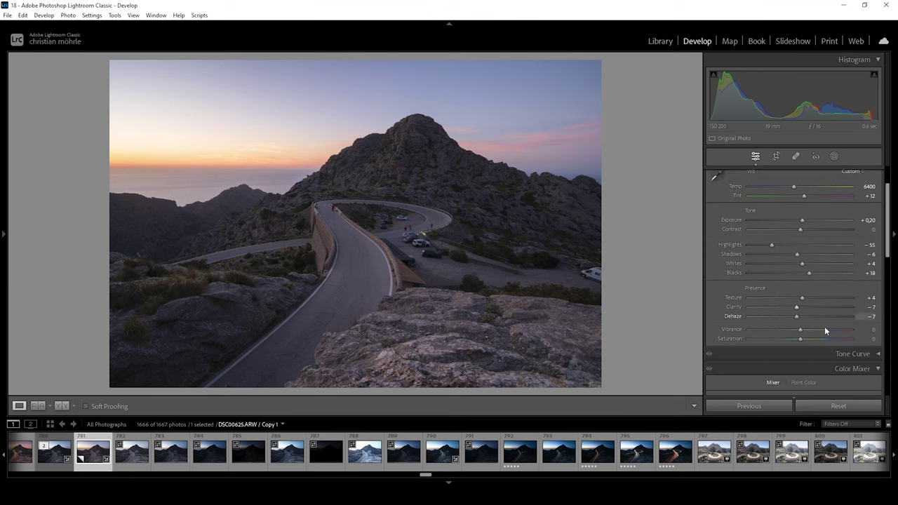
left_click_drag(801, 329, 810, 331)
left_click_drag(808, 329, 810, 329)
scroll(832, 278, "up", 2)
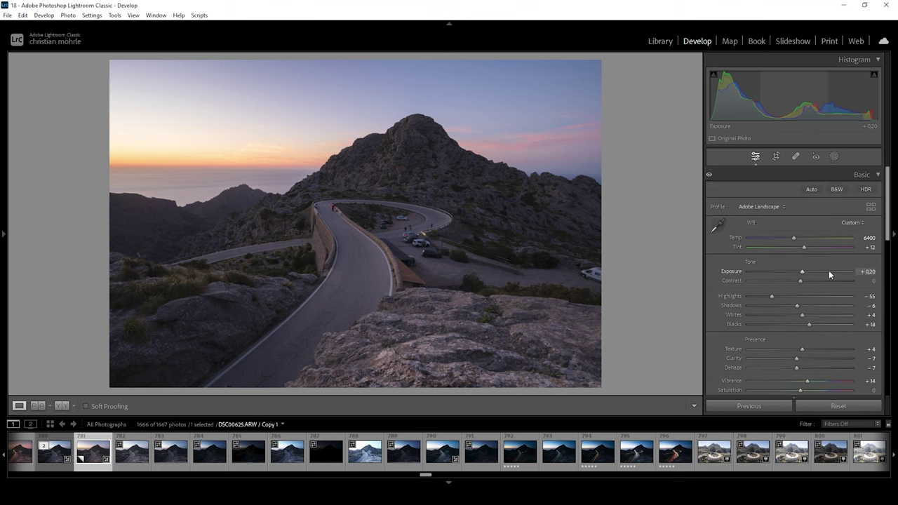
left_click(835, 156)
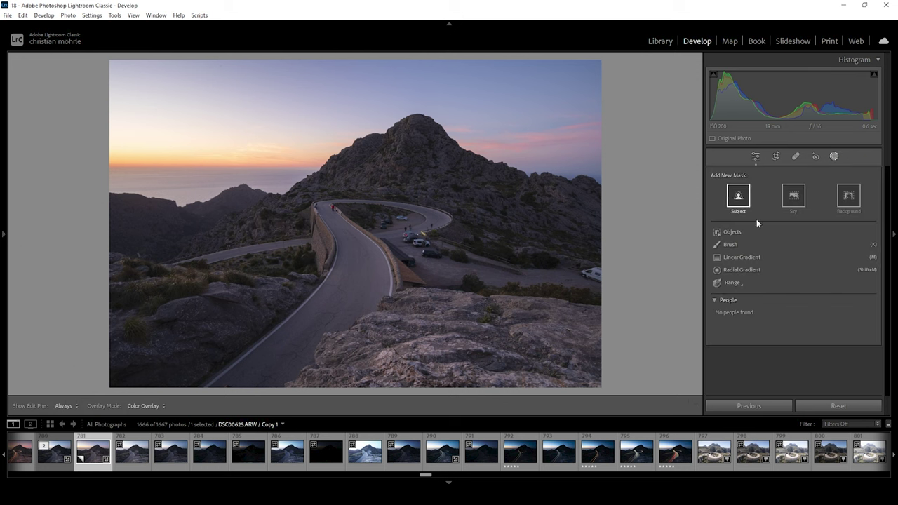
Draw a wide radial gradient over the left sunset sky with Blacks +43 and Dehaze -11
left_click(743, 270)
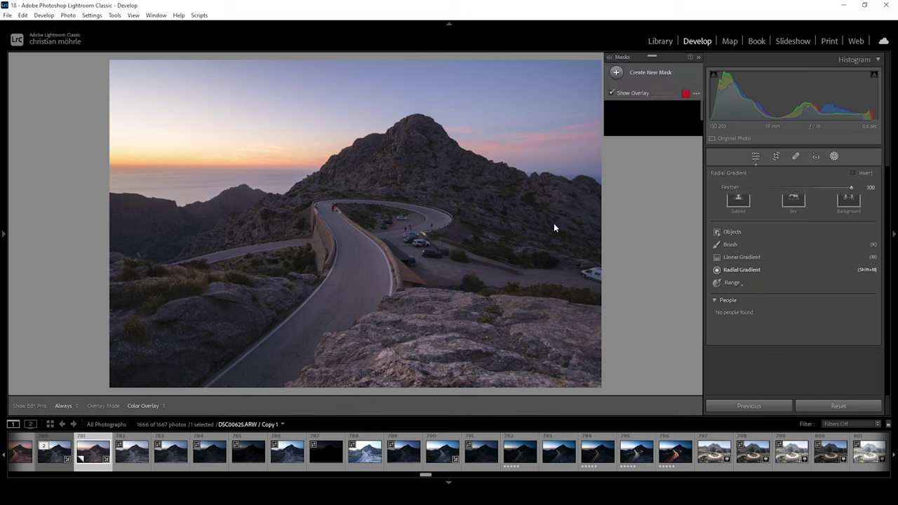
left_click_drag(132, 161, 105, 165)
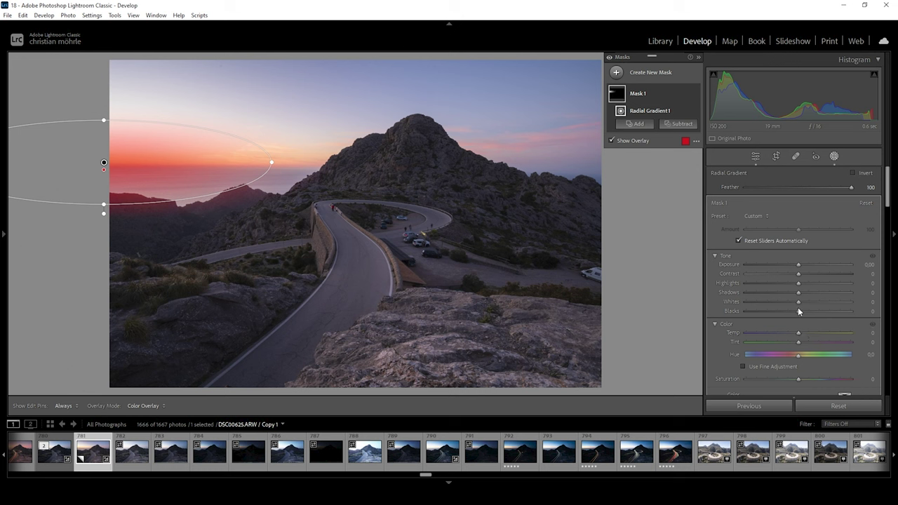
left_click_drag(799, 310, 823, 313)
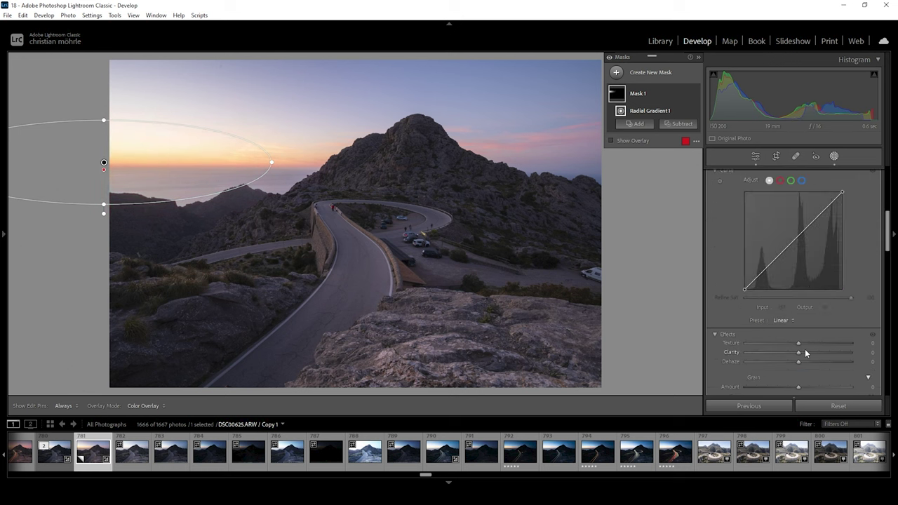
scroll(806, 353, "down", 3)
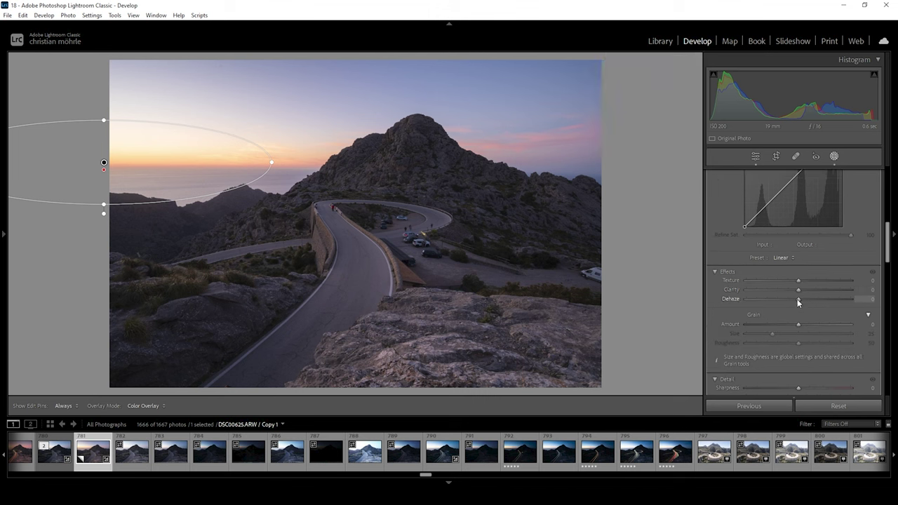
left_click_drag(797, 299, 792, 300)
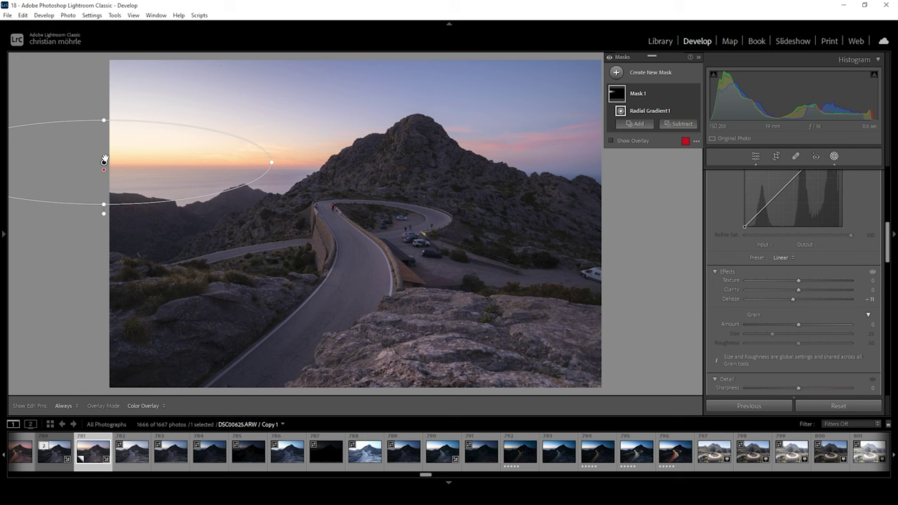
mouse_move(115, 169)
scroll(824, 306, "up", 5)
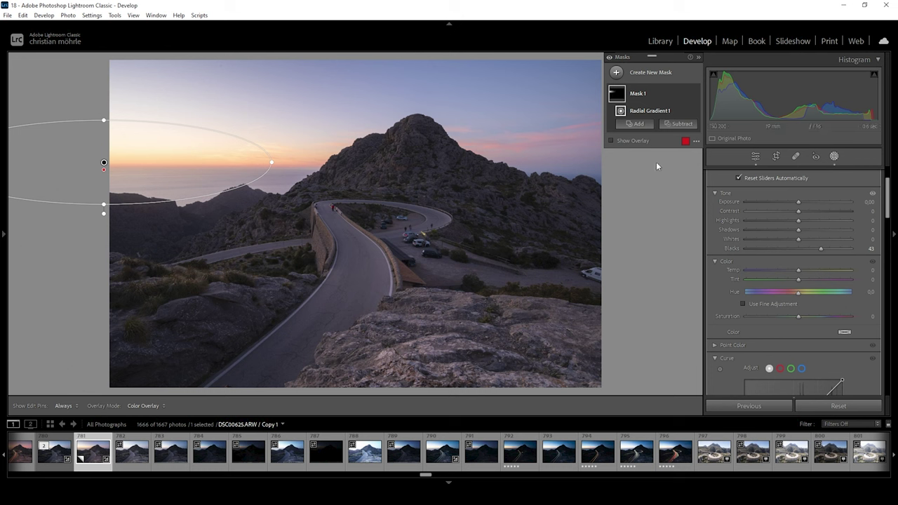
Create a Select Sky mask minus a linear gradient toward the horizon, warmed to Temp 13, Tint 11
left_click(616, 74)
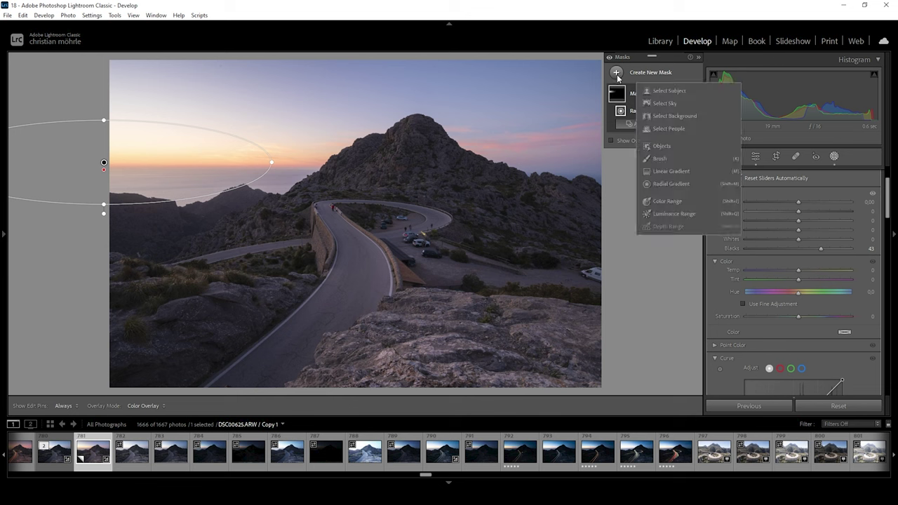
left_click(660, 105)
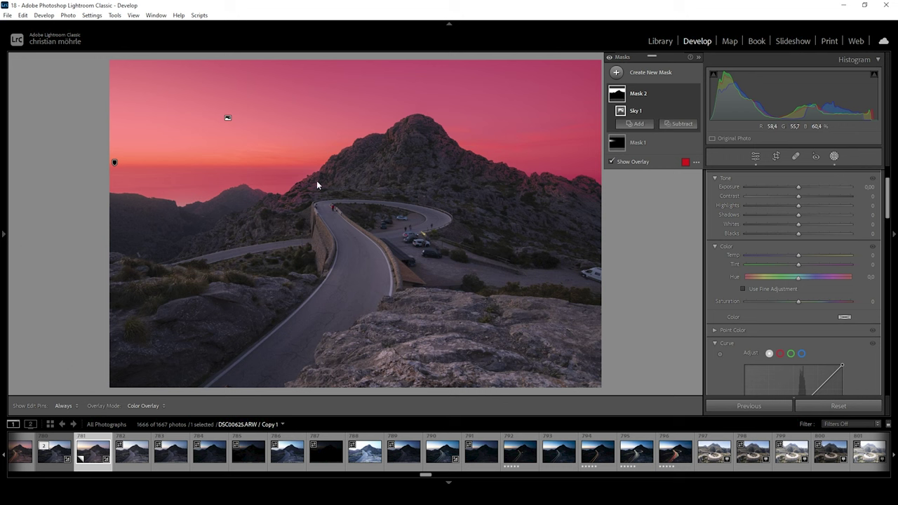
left_click(679, 125)
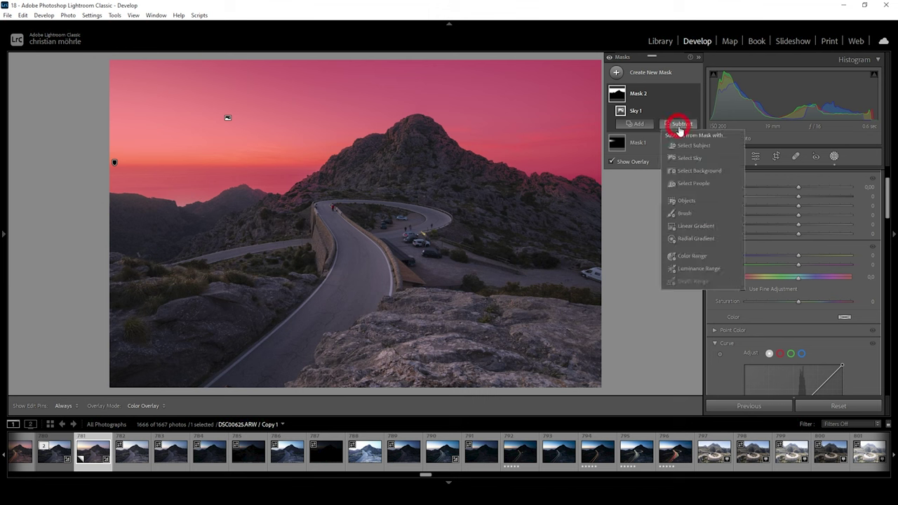
left_click(689, 229)
left_click_drag(387, 106, 384, 207)
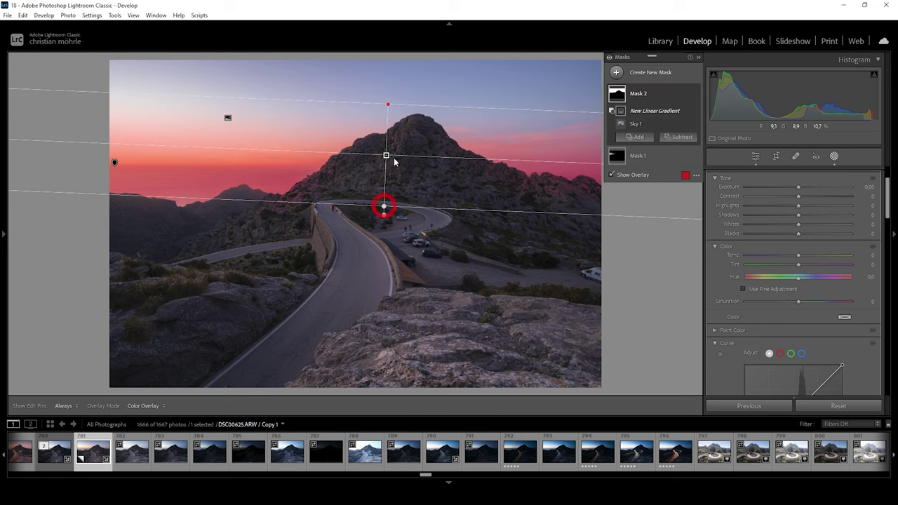
left_click_drag(388, 104, 389, 85)
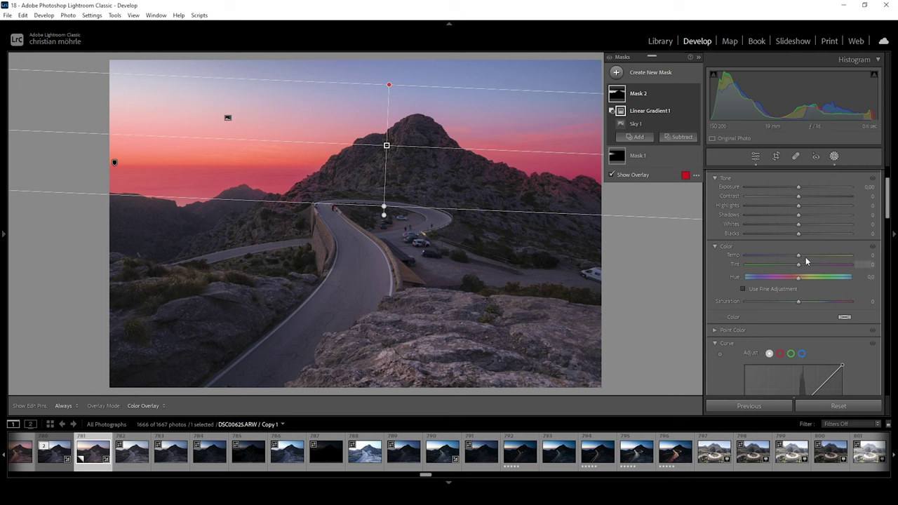
mouse_move(797, 259)
left_mouse_down()
mouse_move(806, 257)
mouse_move(805, 268)
left_mouse_up()
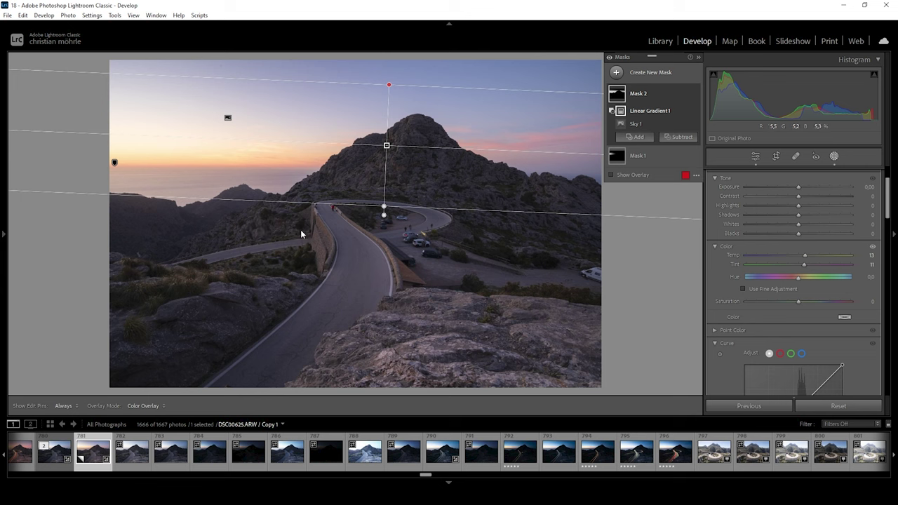
left_click(616, 73)
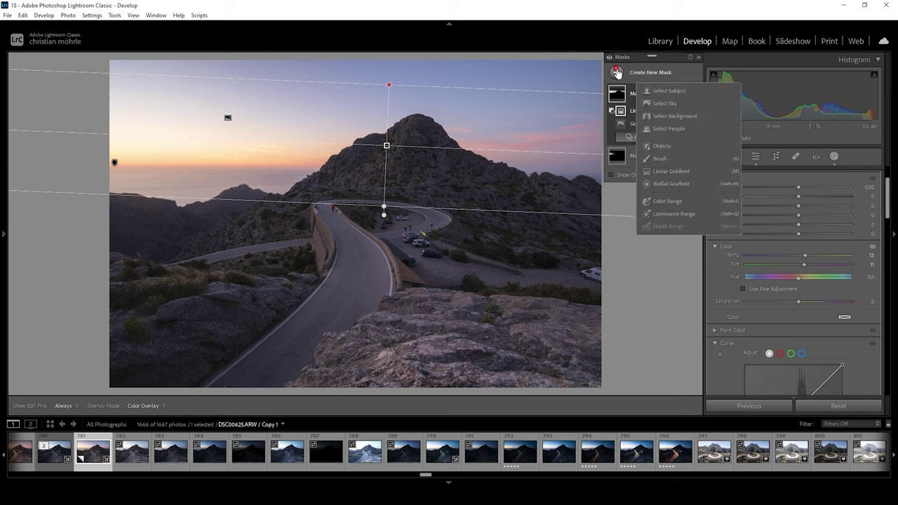
Add a linear gradient over the upper sky at Exposure -0.50, toggling masks off and on to compare
left_click(667, 171)
left_click_drag(419, 67, 418, 156)
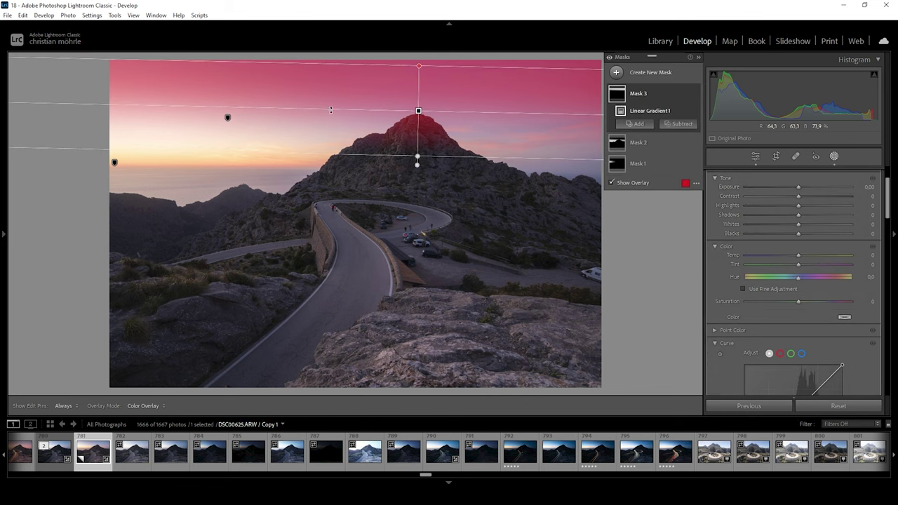
left_click_drag(798, 191, 795, 191)
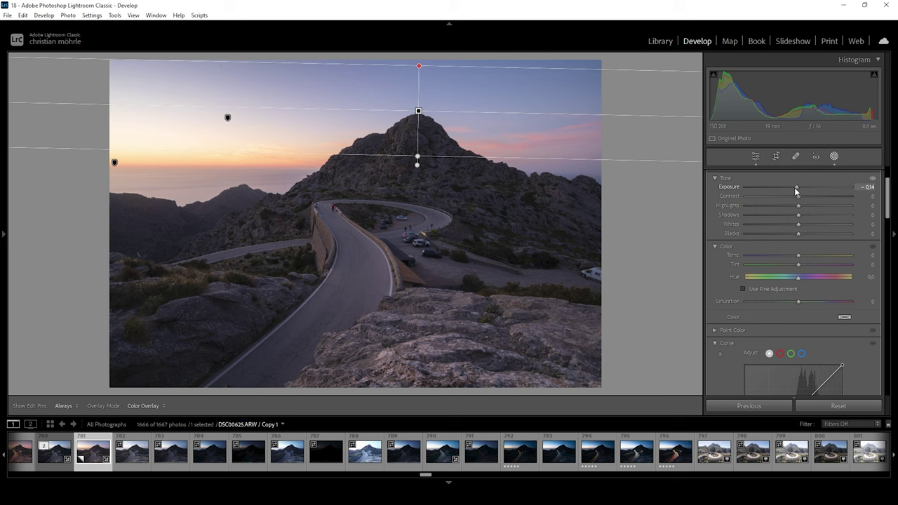
left_click_drag(795, 191, 792, 190)
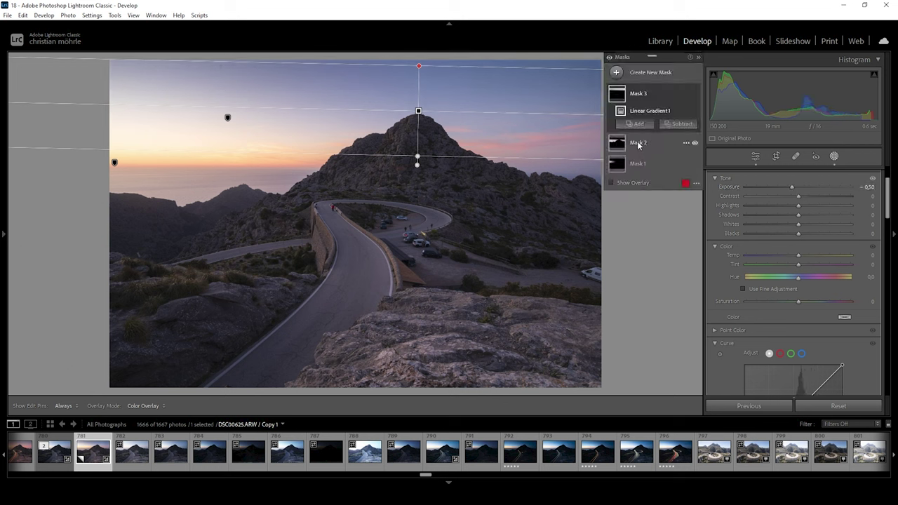
left_click(609, 59)
left_click(609, 59)
Raise HSL saturation: Red +10, Orange +21, Yellow +7, Blue +6, Purple +9, Magenta +19
left_click(757, 157)
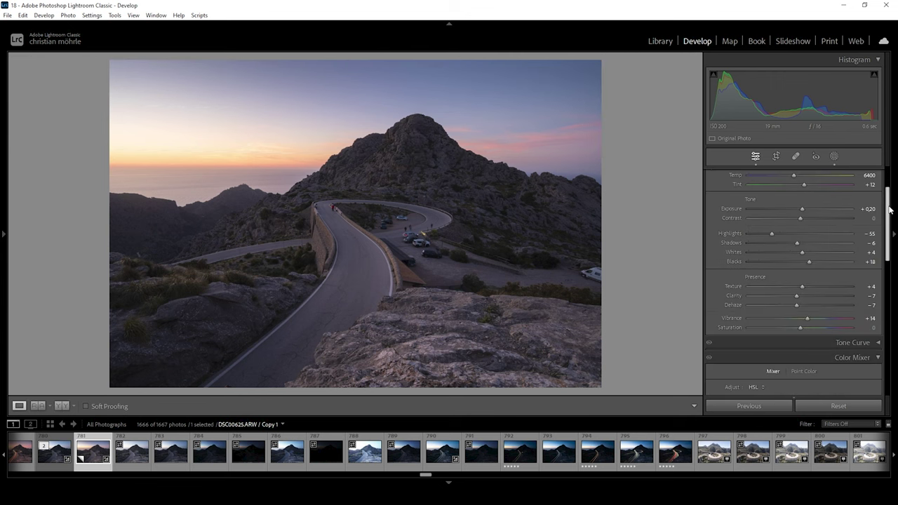
left_click_drag(892, 210, 888, 188)
scroll(890, 176, "up", 1)
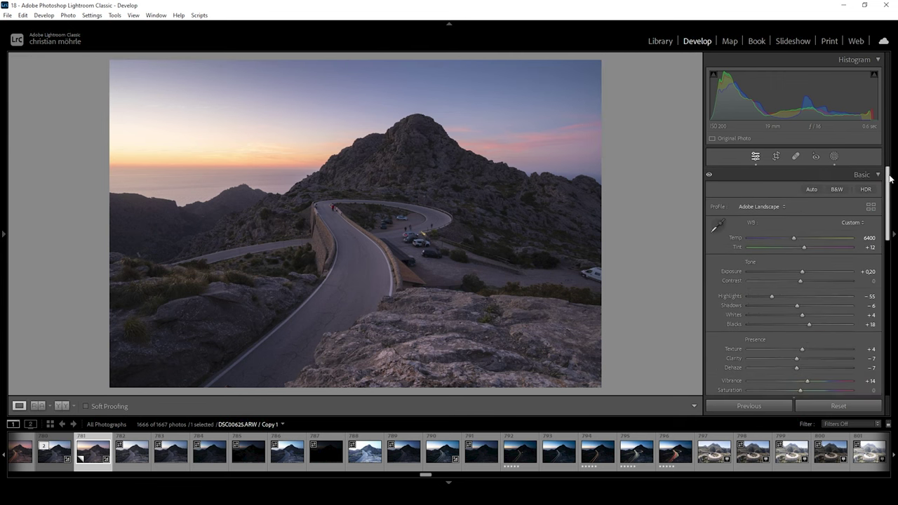
left_click(877, 174)
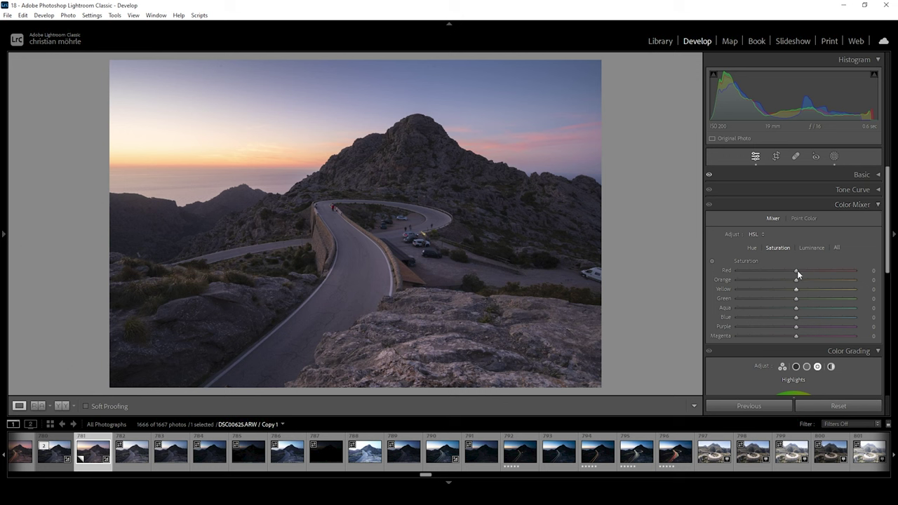
left_click_drag(795, 271, 803, 292)
left_click_drag(796, 328, 804, 330)
left_click_drag(799, 338, 808, 337)
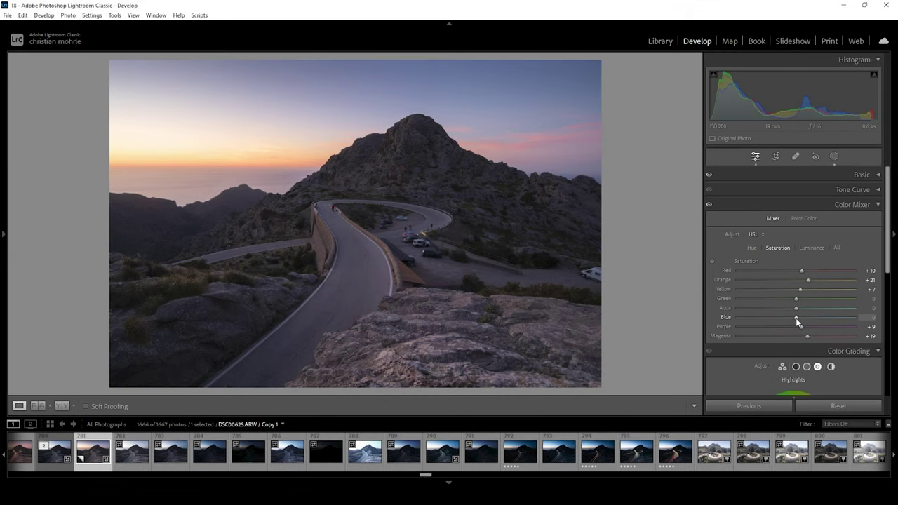
left_click_drag(796, 318, 797, 318)
left_click(877, 205)
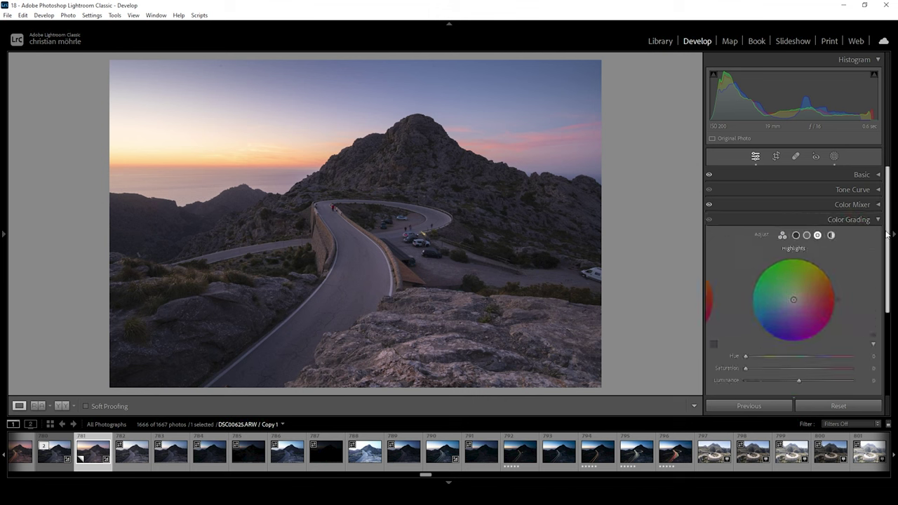
Grade highlights to Hue 35 Sat 85, midtones Hue 27 Sat 25, shadows Hue 227 Sat 7
scroll(825, 253, "down", 1)
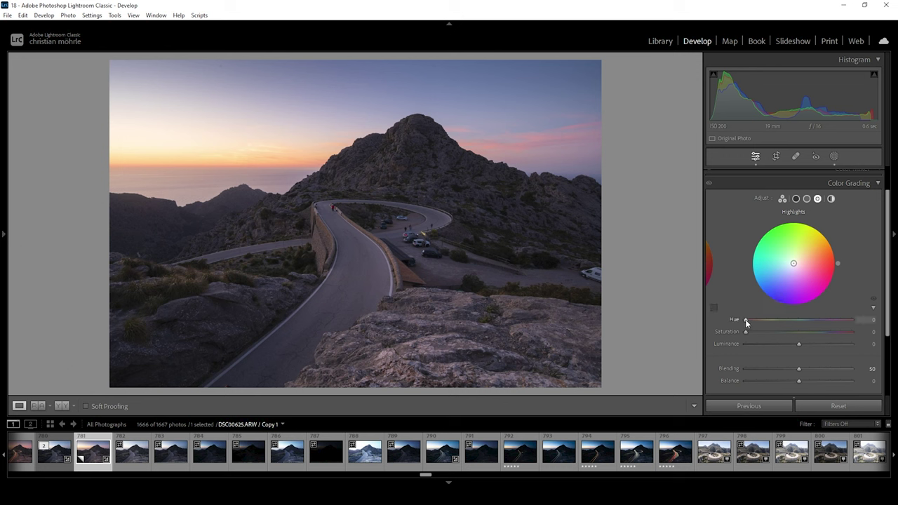
left_click_drag(749, 319, 756, 320)
left_click_drag(746, 333, 837, 342)
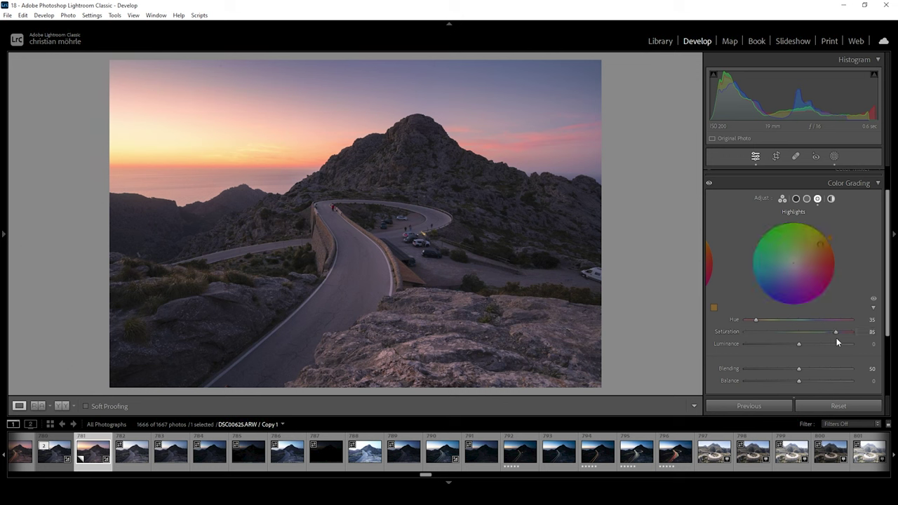
left_click(807, 199)
left_click_drag(744, 320, 753, 321)
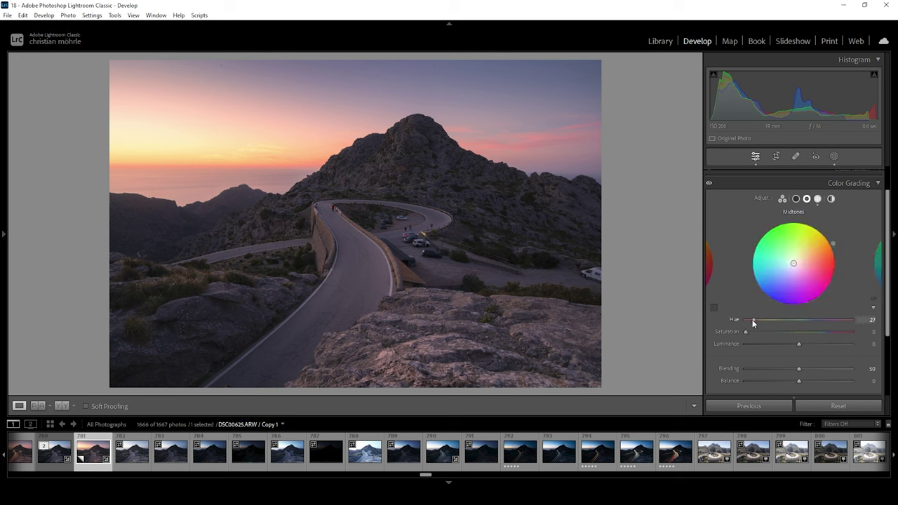
mouse_move(753, 320)
left_mouse_down()
mouse_move(747, 332)
mouse_move(773, 335)
left_mouse_up()
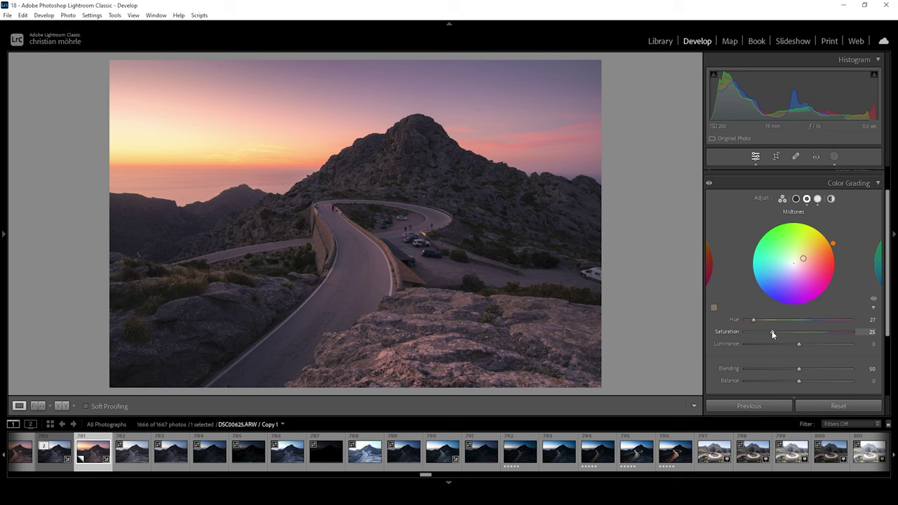
left_click(797, 200)
left_click_drag(746, 322, 813, 333)
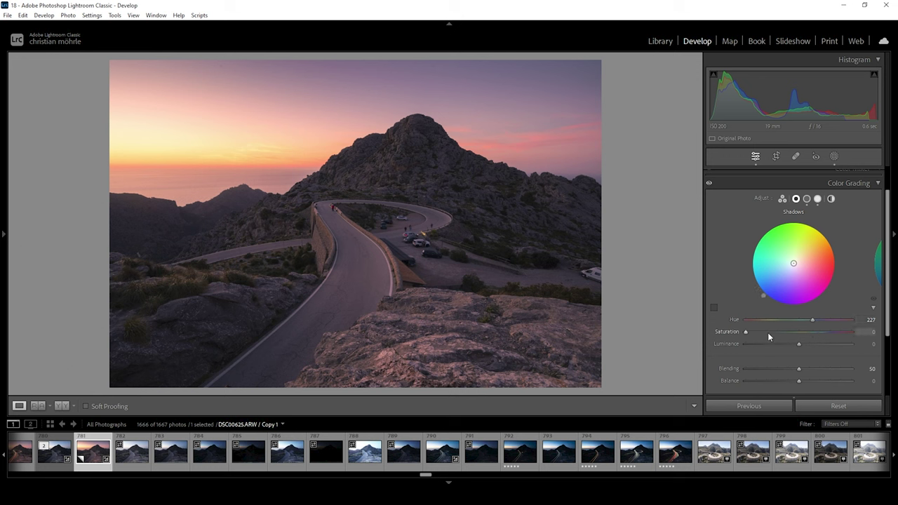
left_click_drag(744, 332, 751, 333)
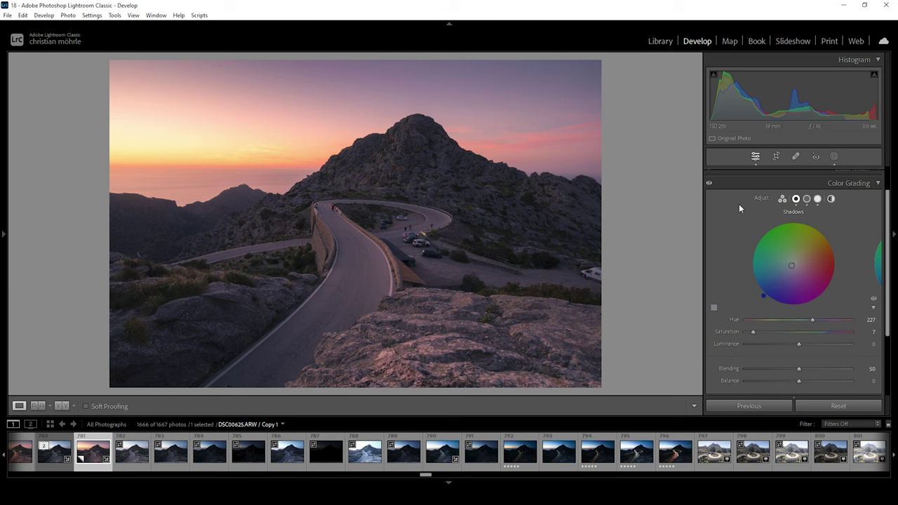
Set Calibration Red Primary Saturation +8, Blue Primary Saturation +13 and Blue Primary Hue -18
left_click(807, 183)
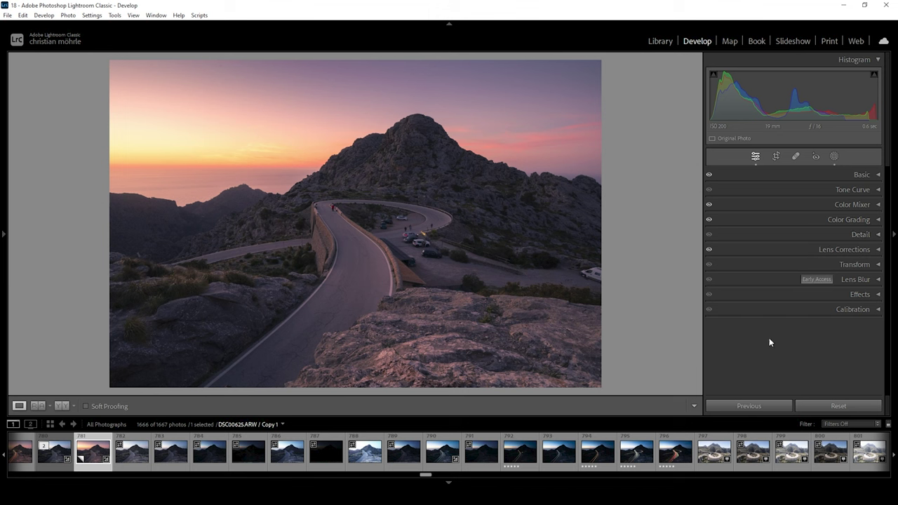
left_click(864, 314)
scroll(871, 302, "down", 2)
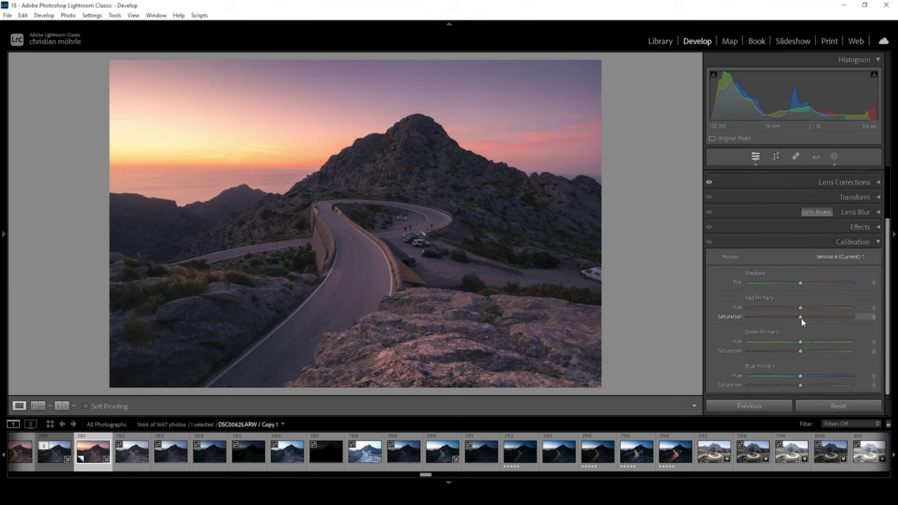
left_click_drag(802, 318, 806, 318)
left_click_drag(806, 318, 805, 318)
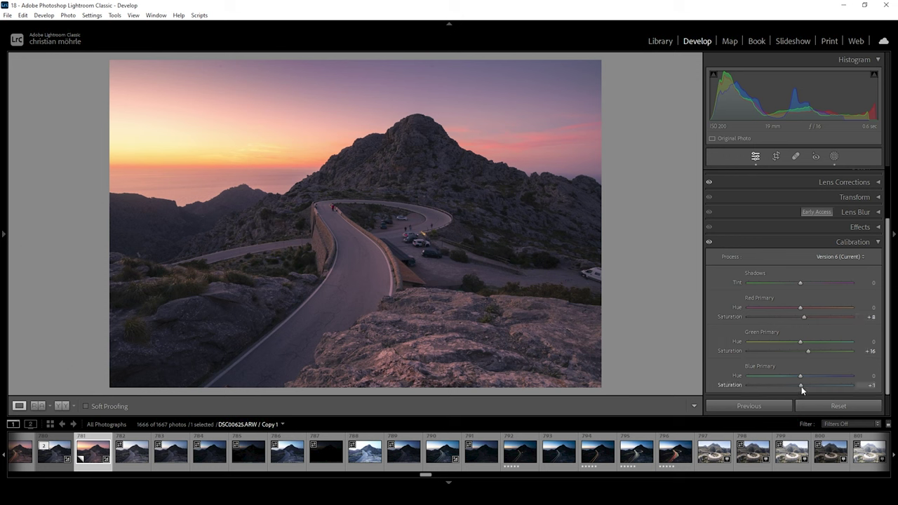
left_click_drag(802, 389, 807, 386)
left_click_drag(796, 374, 789, 374)
Sharpen to Amount 90, Radius 0.5, Detail 100, Masking 67, then compare with the original
left_click(878, 241)
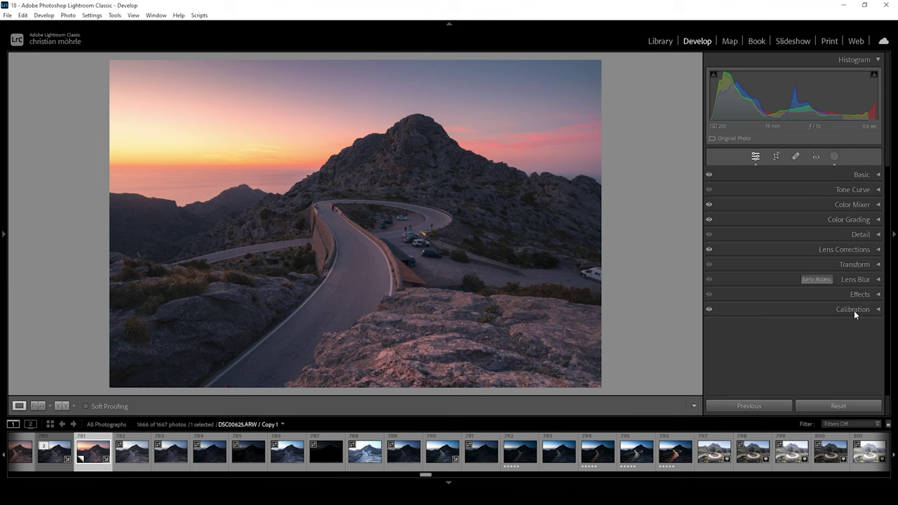
left_click(861, 236)
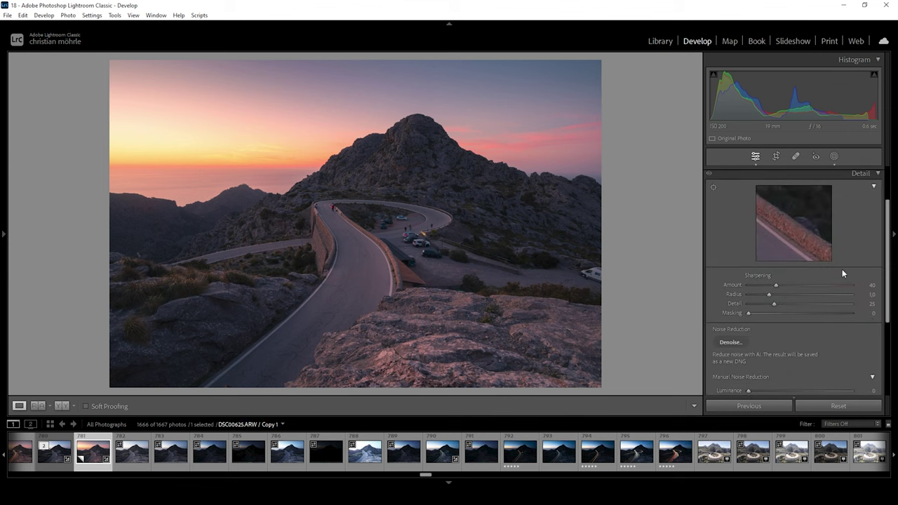
left_click_drag(755, 295, 832, 304)
key("alt")
left_click_drag(751, 314, 821, 324)
left_click_drag(811, 287, 812, 286)
left_click(38, 406)
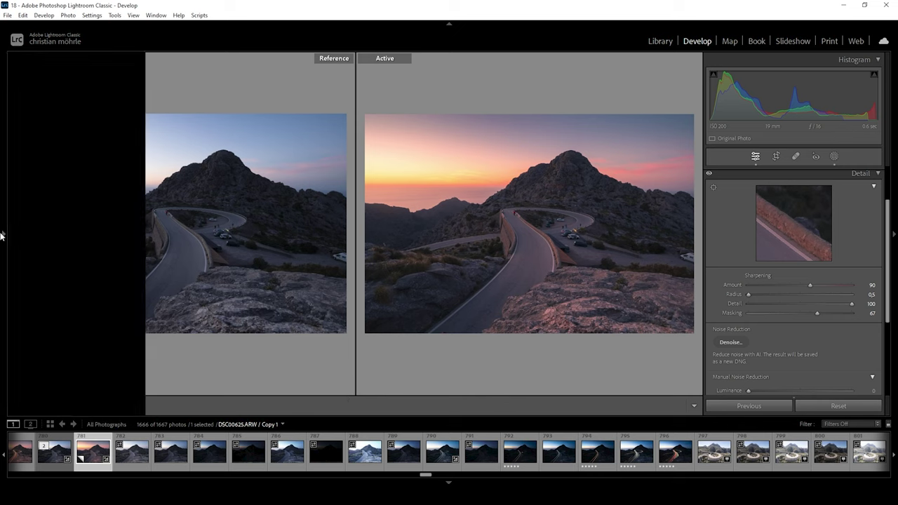
key("d")
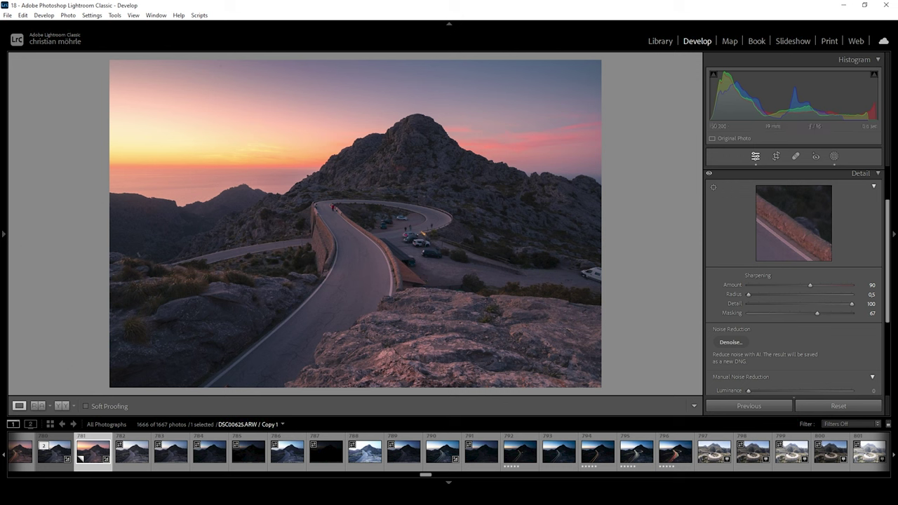
Switch to DSC00636.ARW and set Temp 6887 with Exposure +0.97
left_click(517, 453)
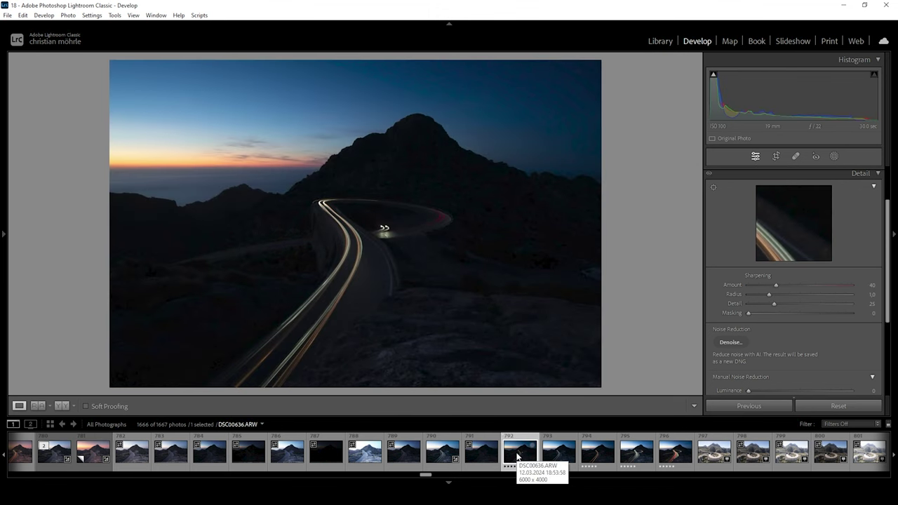
left_click(871, 177)
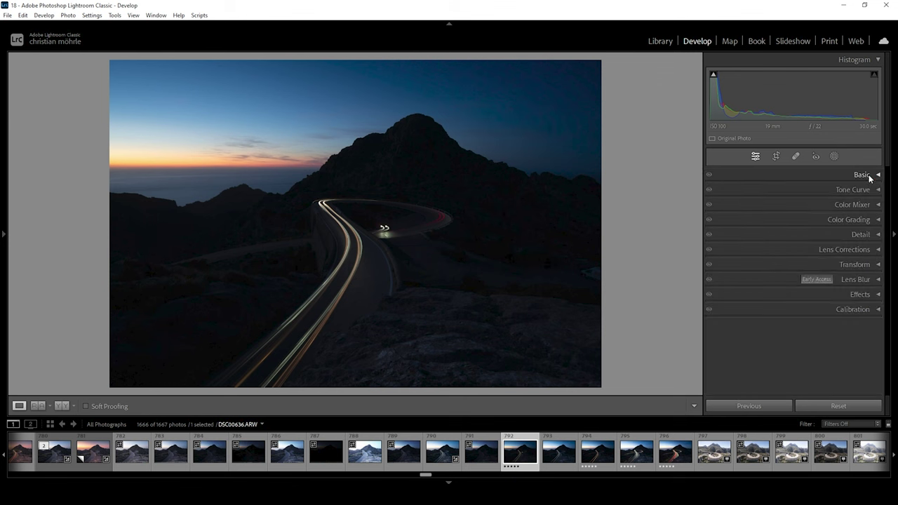
left_click(870, 177)
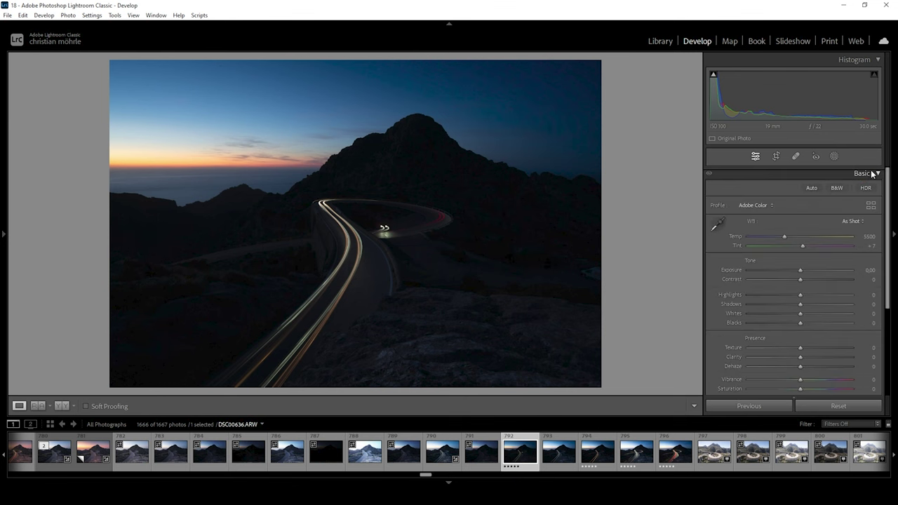
left_click_drag(784, 236, 800, 238)
left_click(800, 239)
left_click_drag(801, 270, 809, 271)
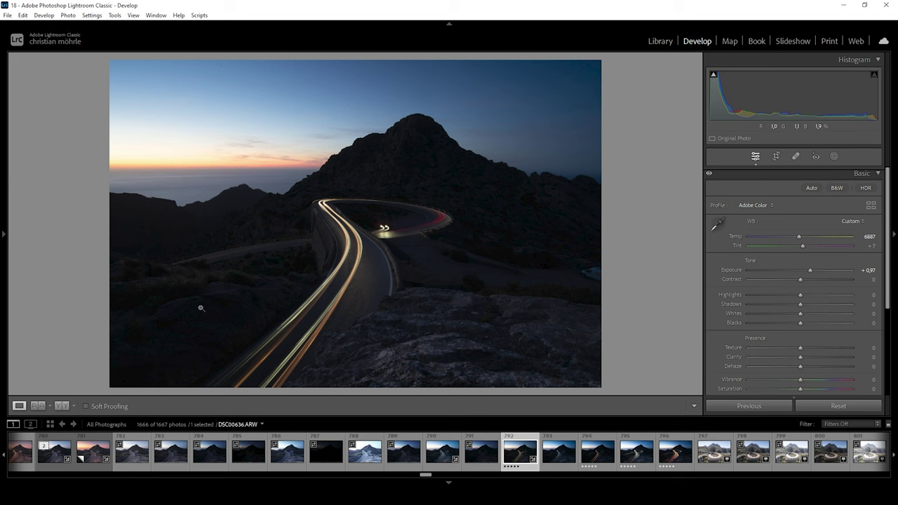
Add Clarity +9, Dehaze -7, Vibrance +24 and Saturation +13, and slightly raise Red saturation
left_click_drag(800, 357, 802, 358)
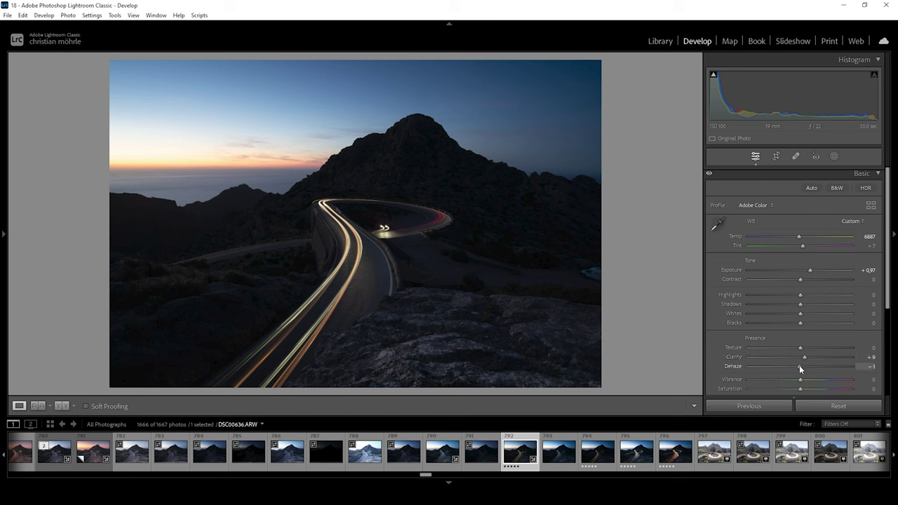
left_click_drag(800, 370, 798, 368)
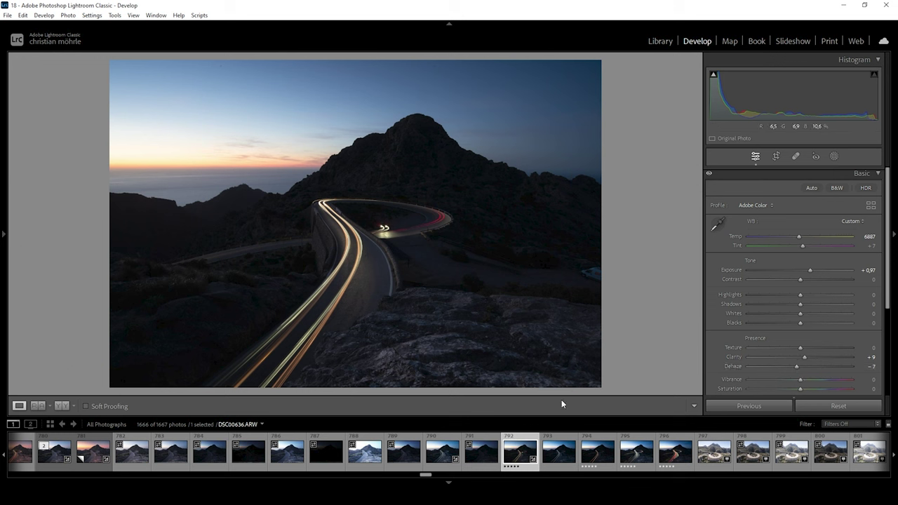
mouse_move(801, 379)
left_mouse_down()
mouse_move(813, 380)
mouse_move(807, 389)
left_mouse_up()
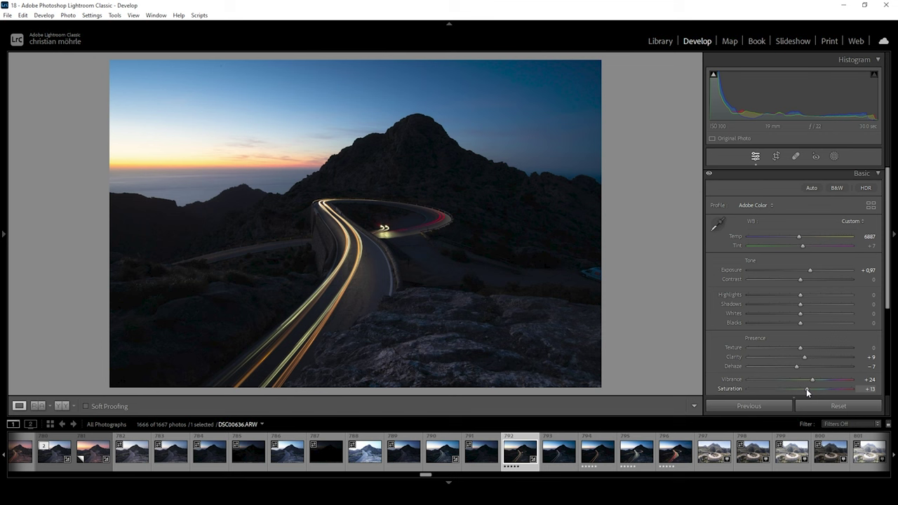
scroll(807, 309, "down", 4)
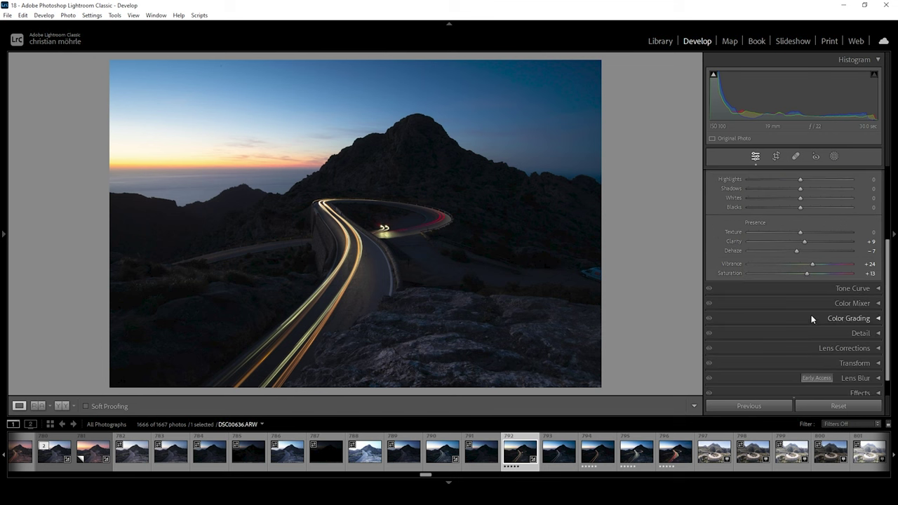
left_click(815, 303)
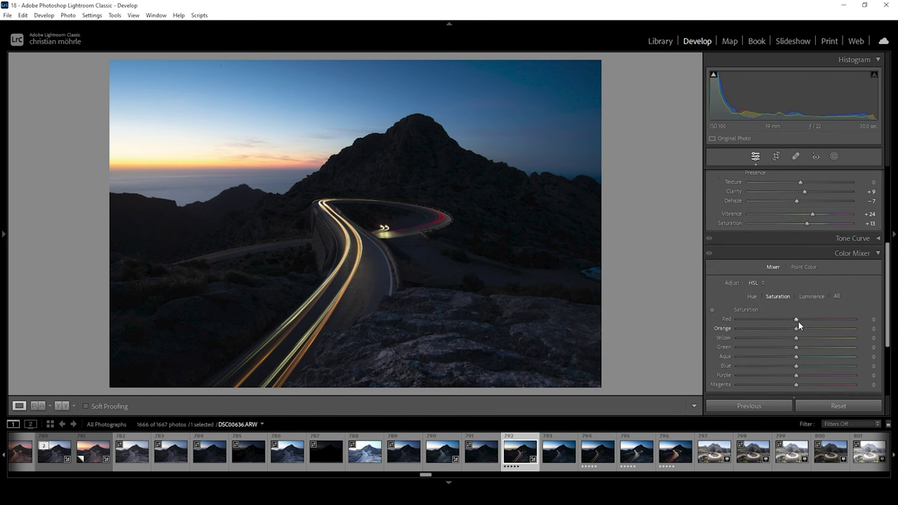
left_click_drag(798, 319, 808, 328)
scroll(798, 337, "up", 5)
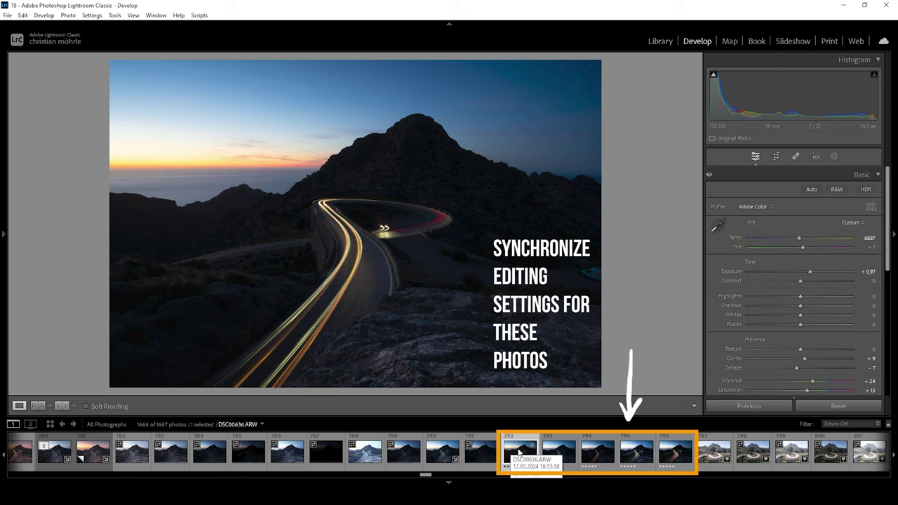
Sync all of DSC00636's develop settings to photos 794–796, then review DSC00638 and DSC00639
left_click(598, 453, "ctrl")
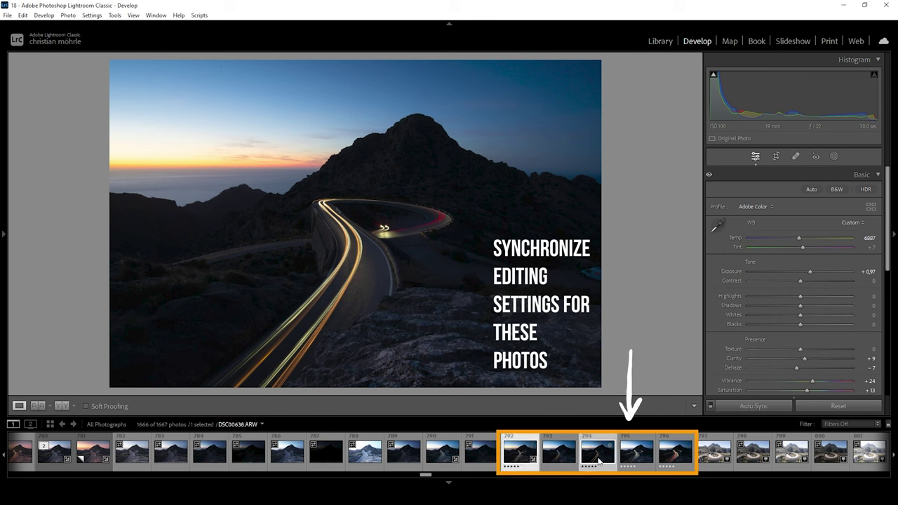
left_click(638, 453, "ctrl")
left_click(675, 452, "ctrl")
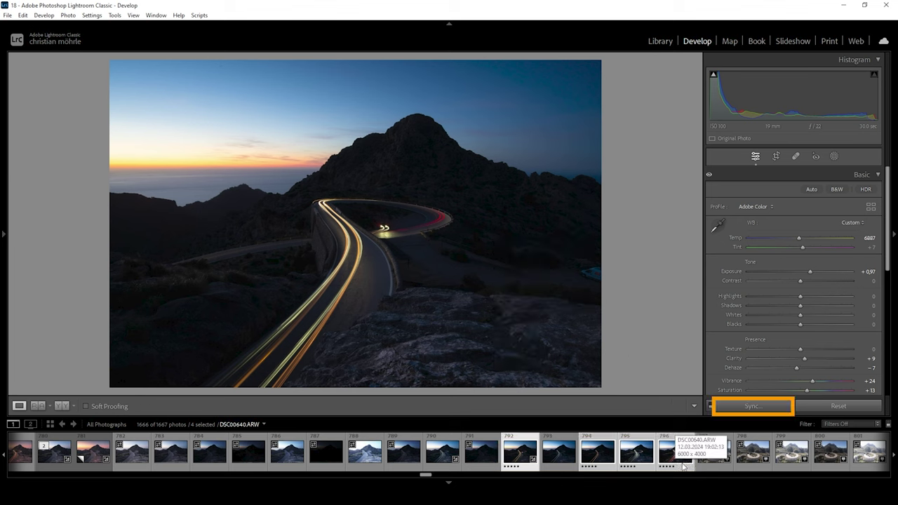
left_click(745, 407)
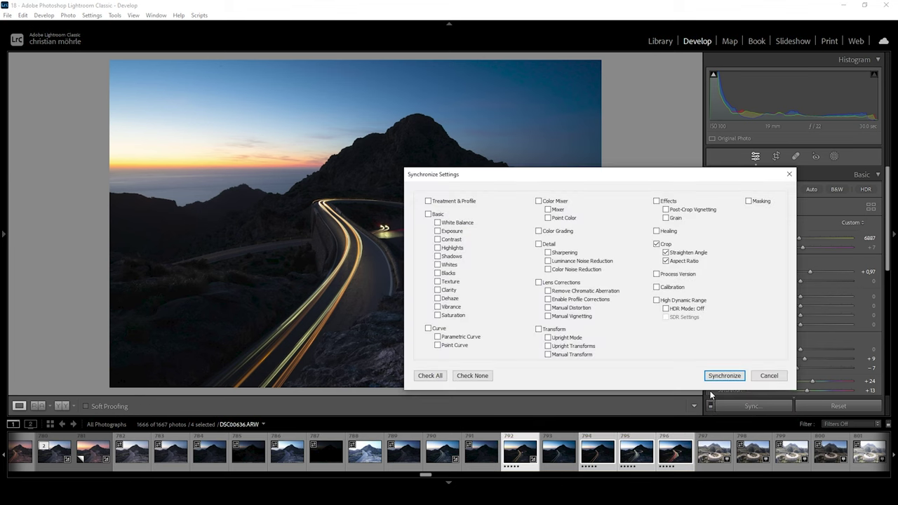
left_click(430, 376)
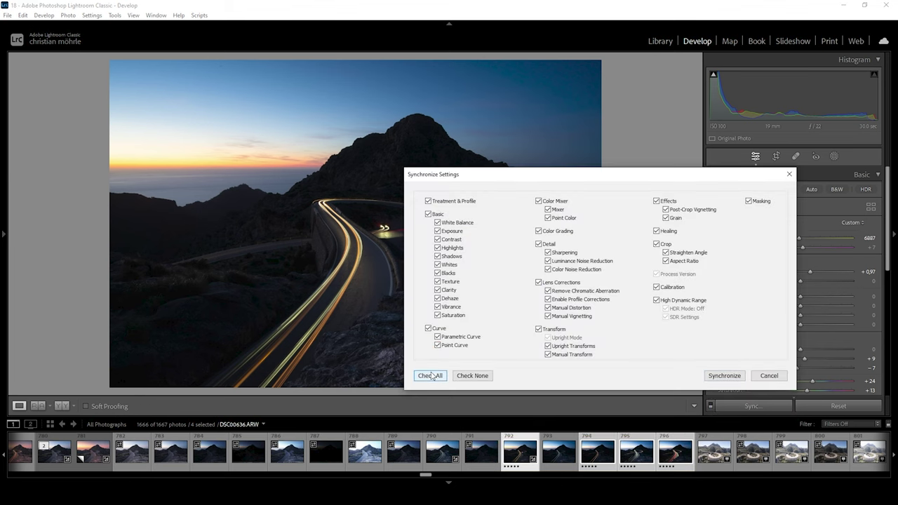
left_click(714, 377)
left_click(593, 454)
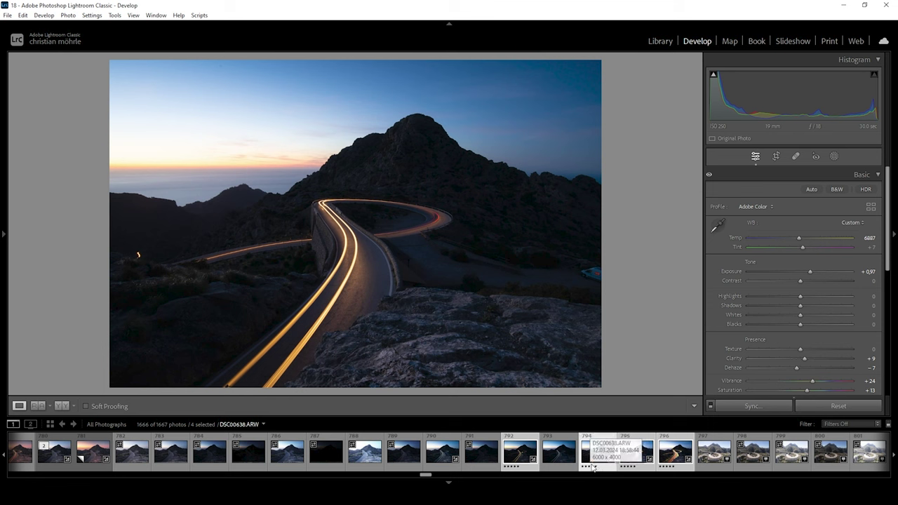
left_click(631, 459)
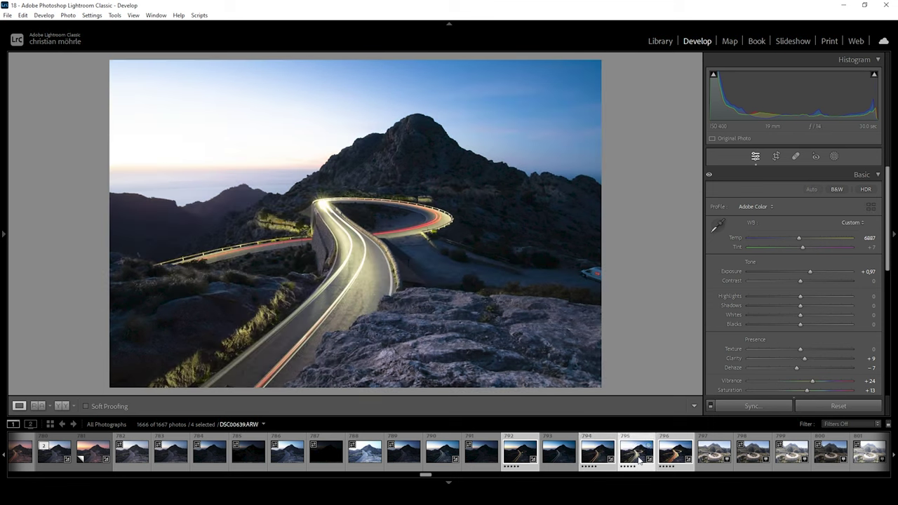
Tone DSC00639 down to Exposure +0.39 and Highlights −84, and DSC00640 to Exposure +0.16
left_click(588, 456)
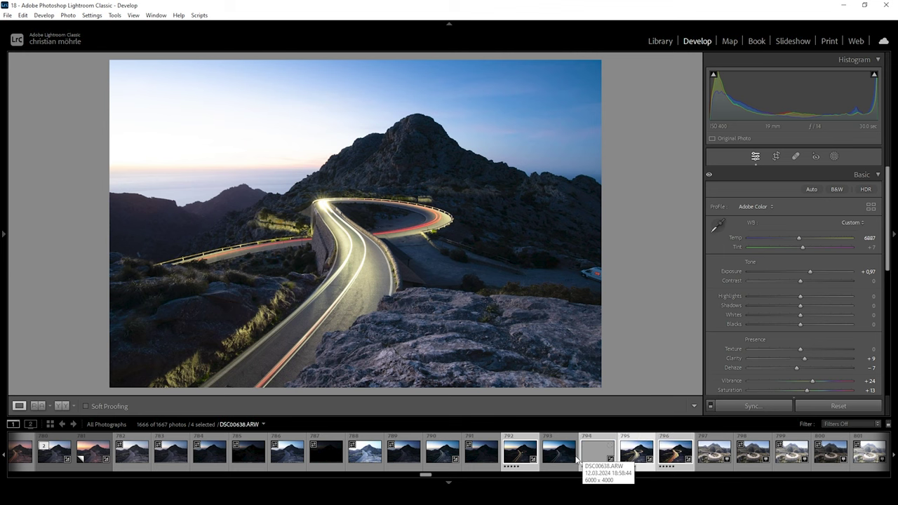
left_click(636, 453)
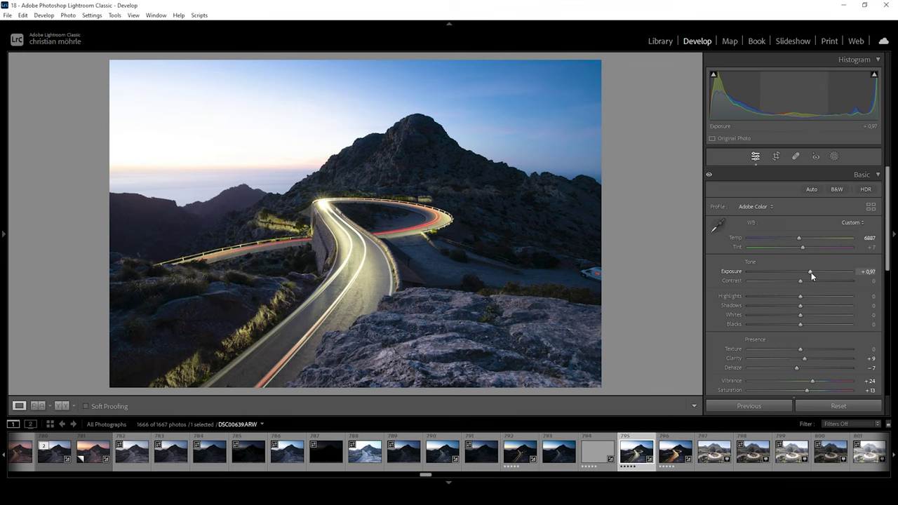
left_click_drag(809, 272, 757, 296)
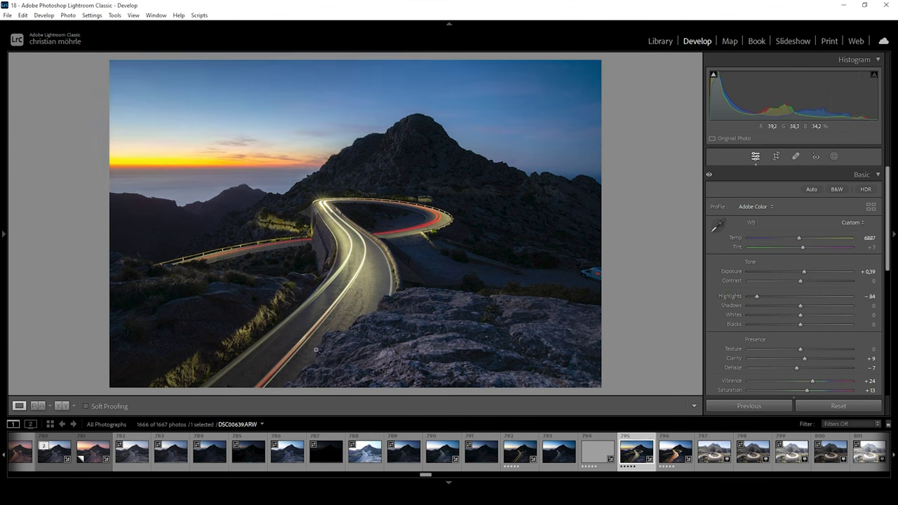
key("Right")
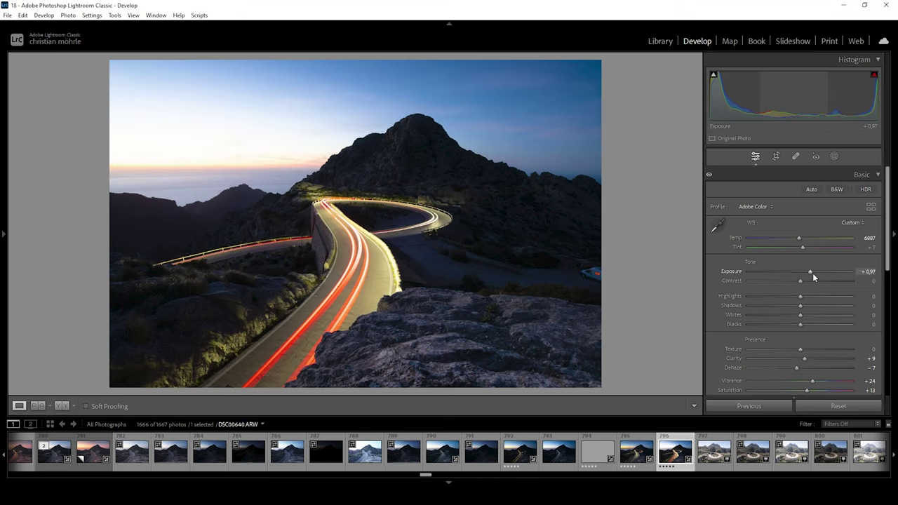
left_click_drag(813, 273, 776, 295)
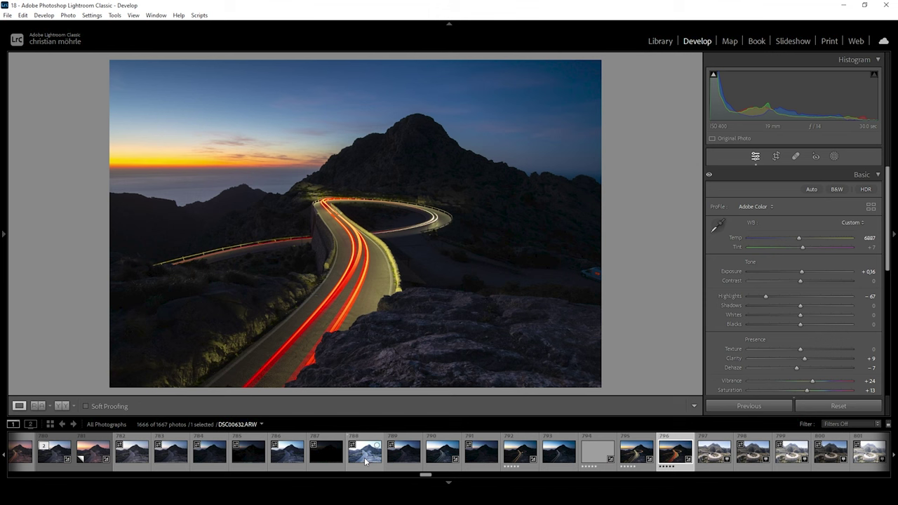
Select the four light-trail photos plus DSC00625 Copy 1 and bring up the Edit In options
left_click(424, 476)
left_click(628, 453, "shift")
left_click(555, 451, "ctrl")
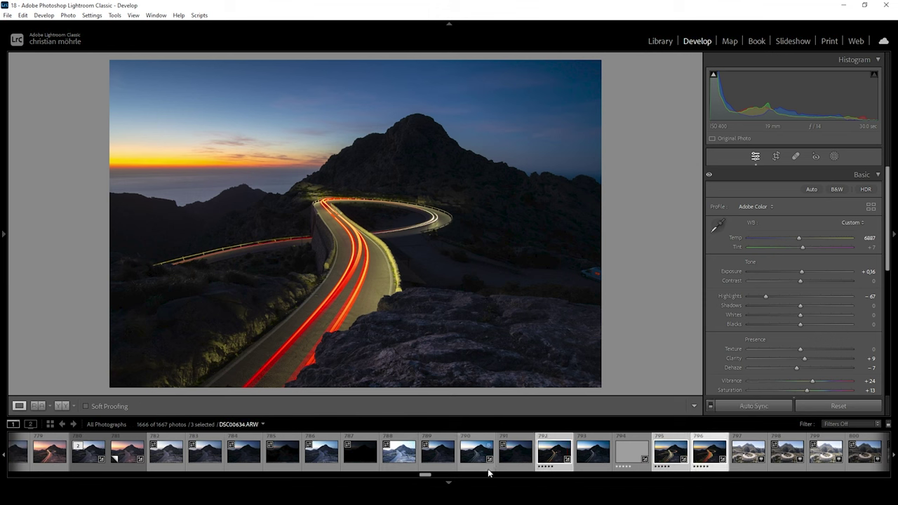
left_click(618, 460)
left_click(424, 475)
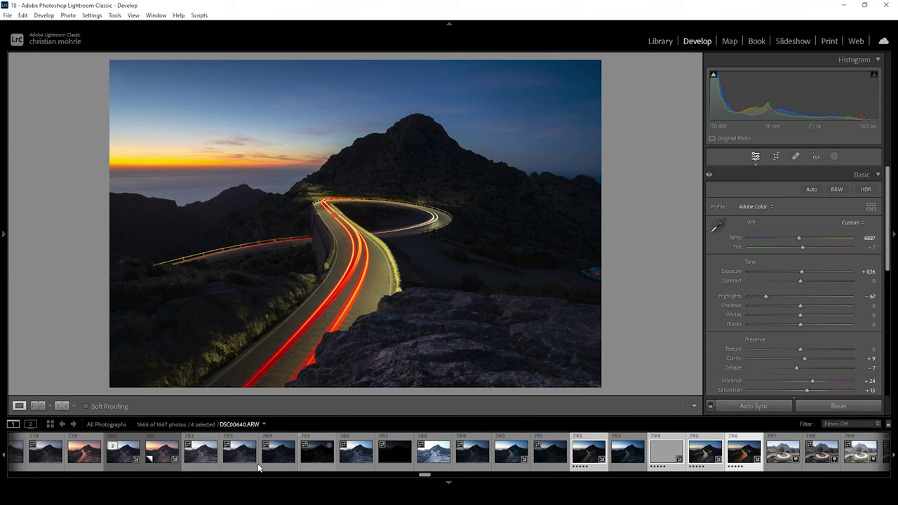
left_click(158, 464, "ctrl")
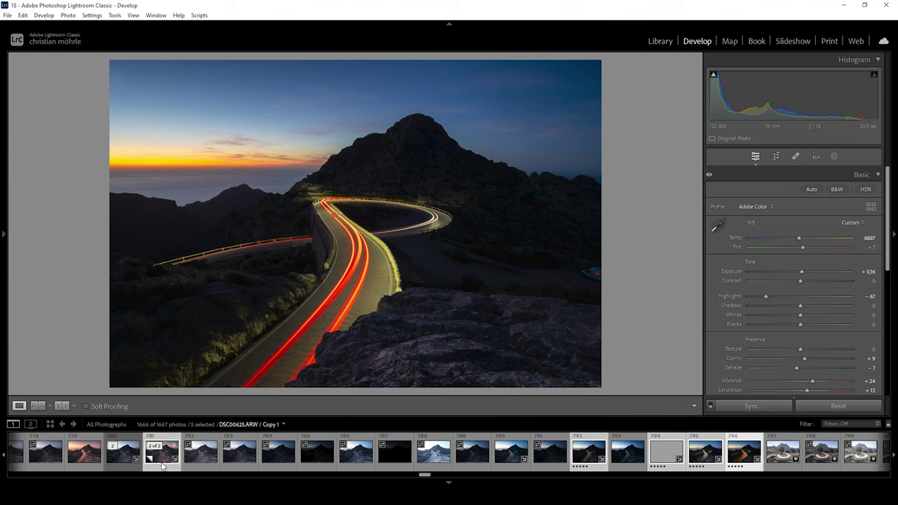
right_click(163, 466)
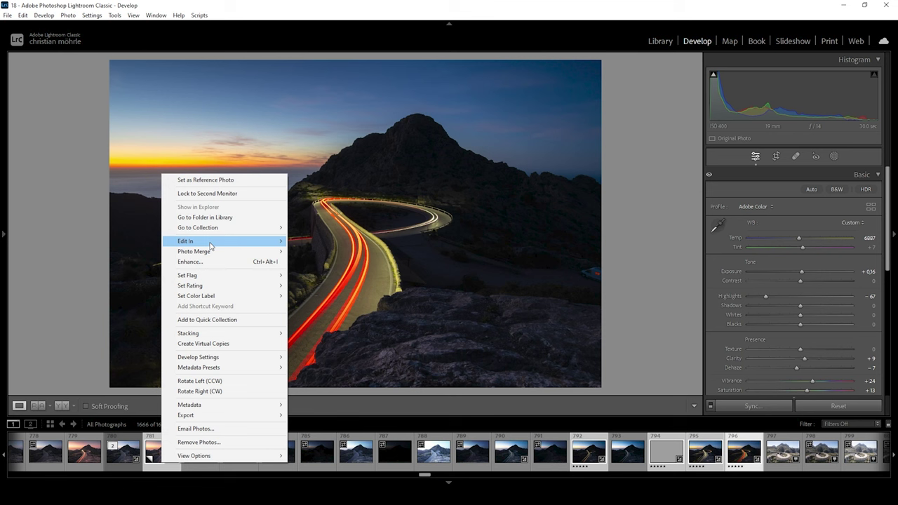
mouse_move(211, 245)
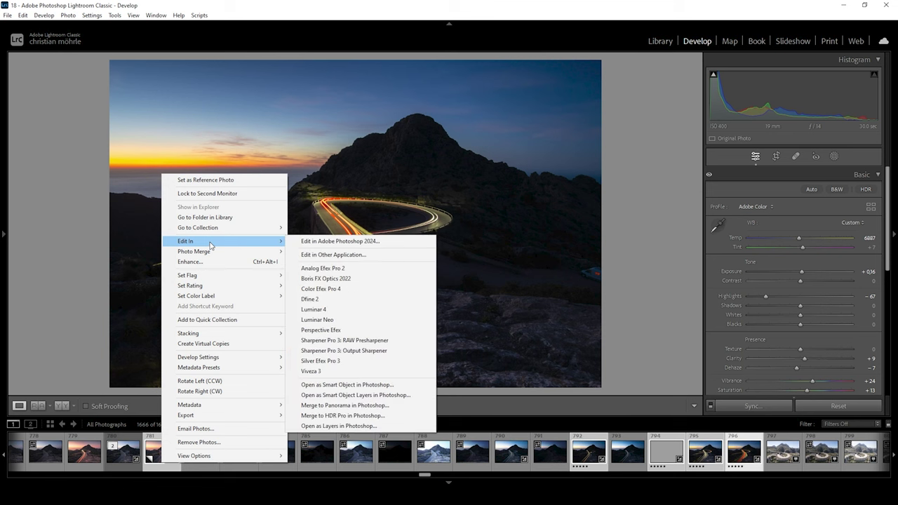
Open the five shots as layers, move DSC00625 to the bottom, hide the trail layers, and duplicate it
left_click(359, 426)
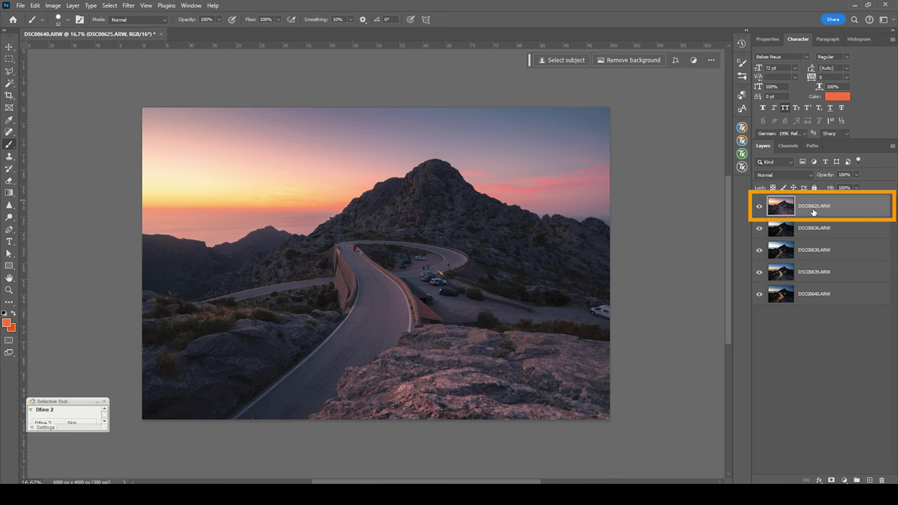
left_click_drag(814, 209, 823, 310)
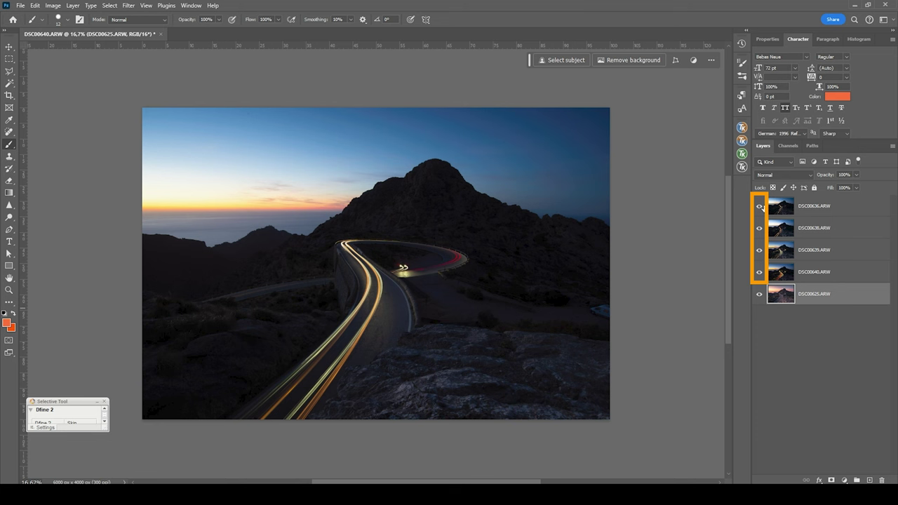
left_click_drag(762, 209, 765, 313)
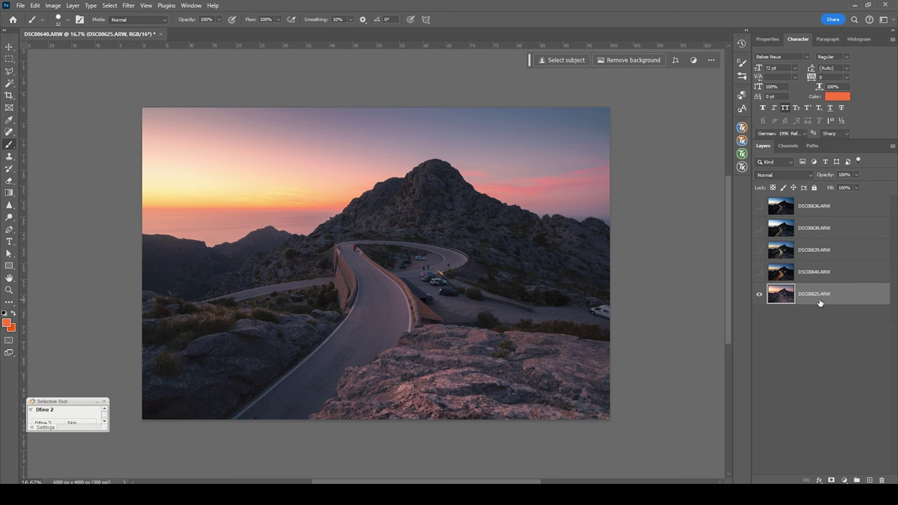
key("ctrl+j")
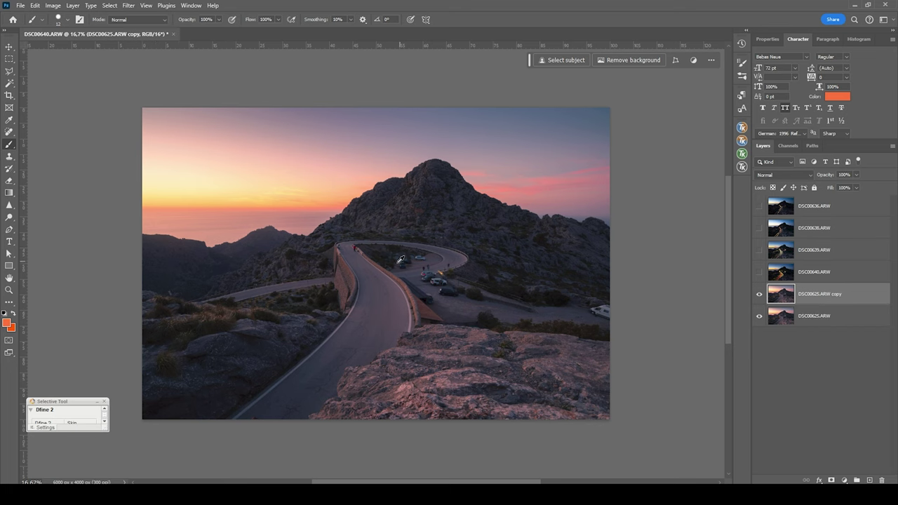
Use the Remove Tool to erase the motorbike, people and parked cars from the duplicate sunset layer
scroll(396, 258, "up", 10)
scroll(261, 227, "up", 1)
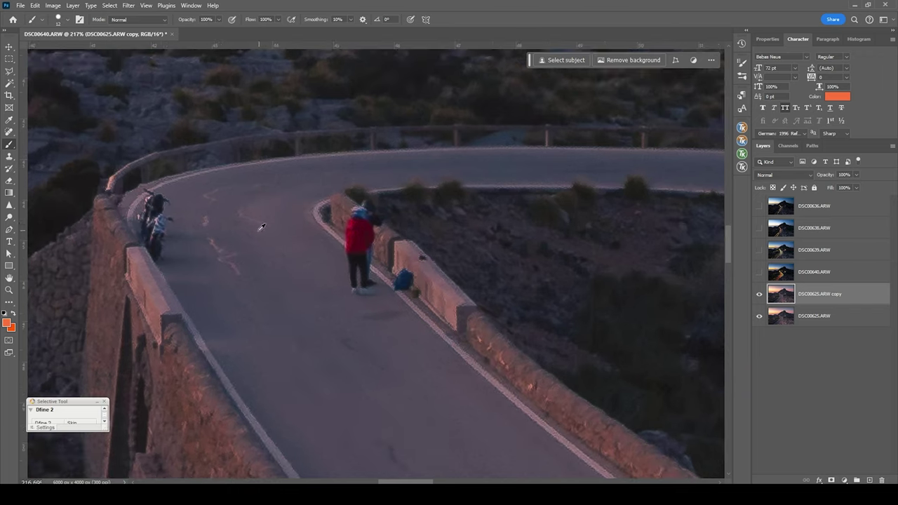
left_click(9, 132)
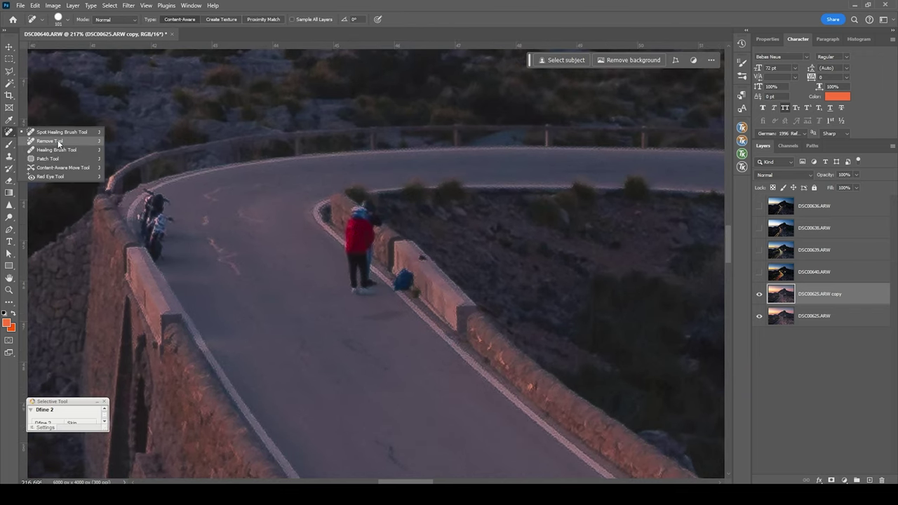
left_click(59, 141)
mouse_move(153, 251)
left_mouse_down()
mouse_move(151, 238)
mouse_move(169, 219)
mouse_move(146, 233)
mouse_move(152, 196)
left_mouse_up()
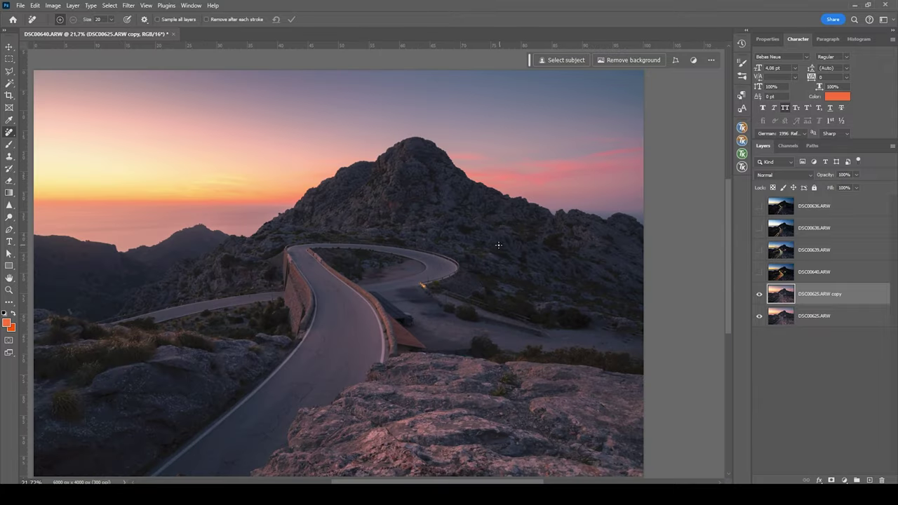
scroll(498, 245, "down", 1)
scroll(452, 300, "up", 1)
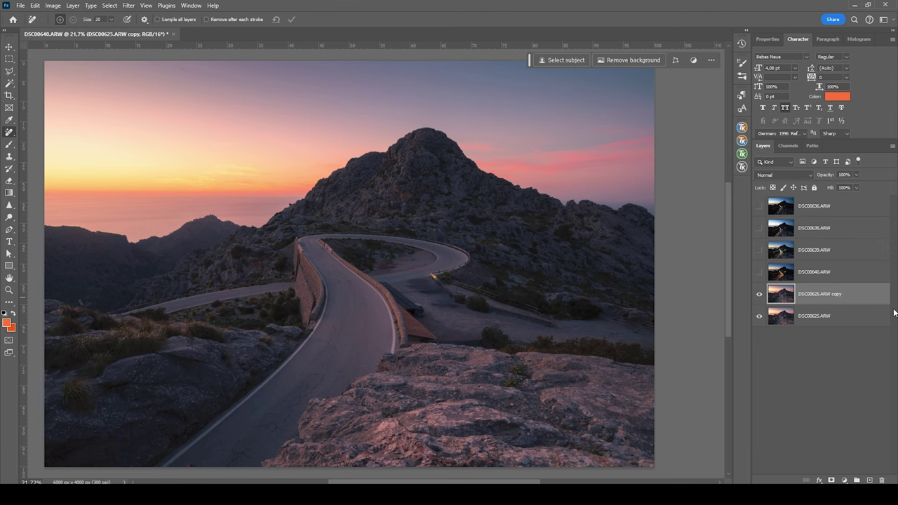
Compare DSC00640 against the sunset by toggling it, then set its blend mode to Lighten
left_click(759, 273)
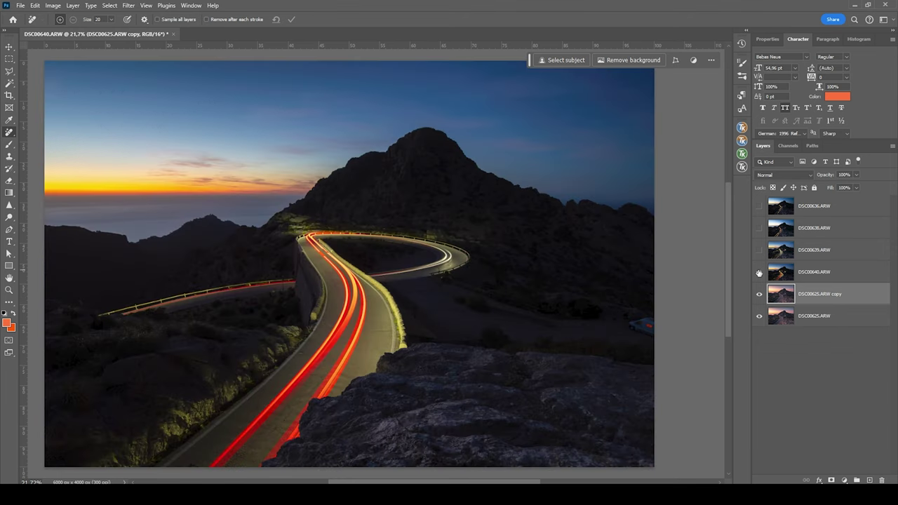
left_click(759, 273)
left_click(759, 273)
left_click(758, 273)
left_click(758, 273)
left_click(759, 273)
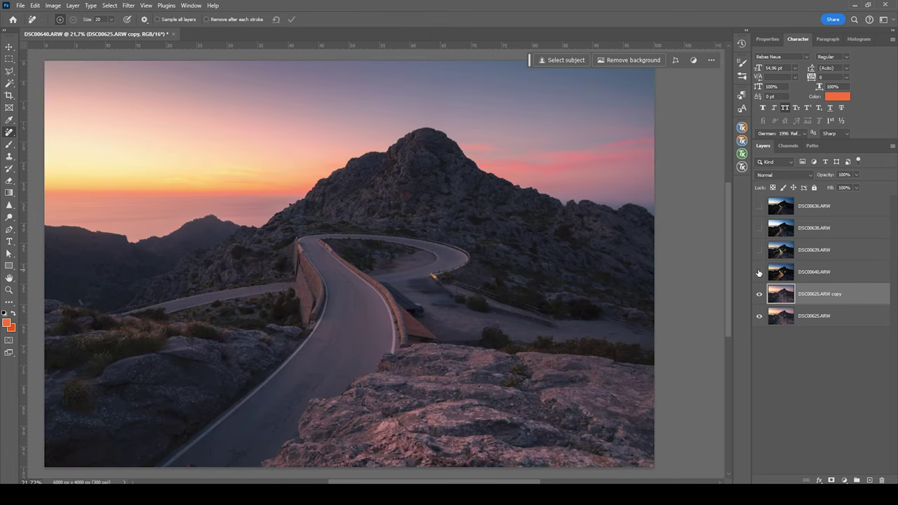
left_click(758, 273)
left_click(758, 273)
left_click(759, 273)
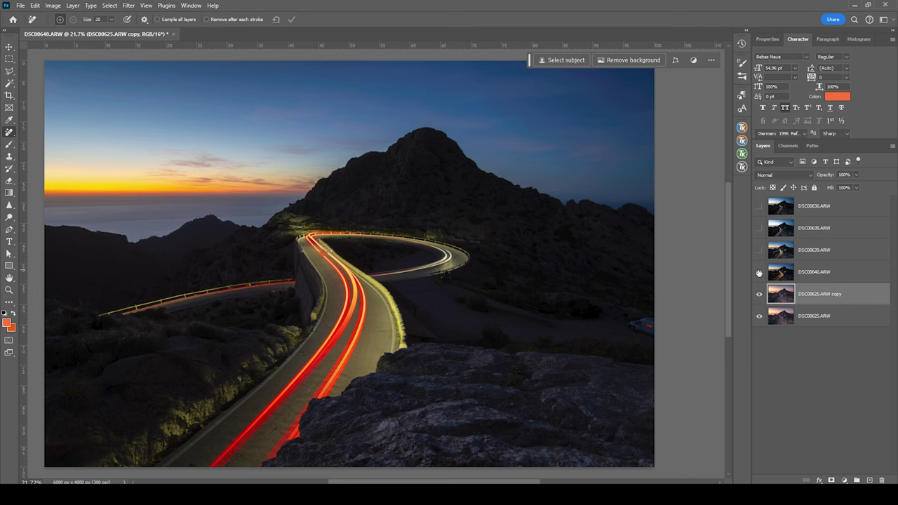
left_click(812, 276)
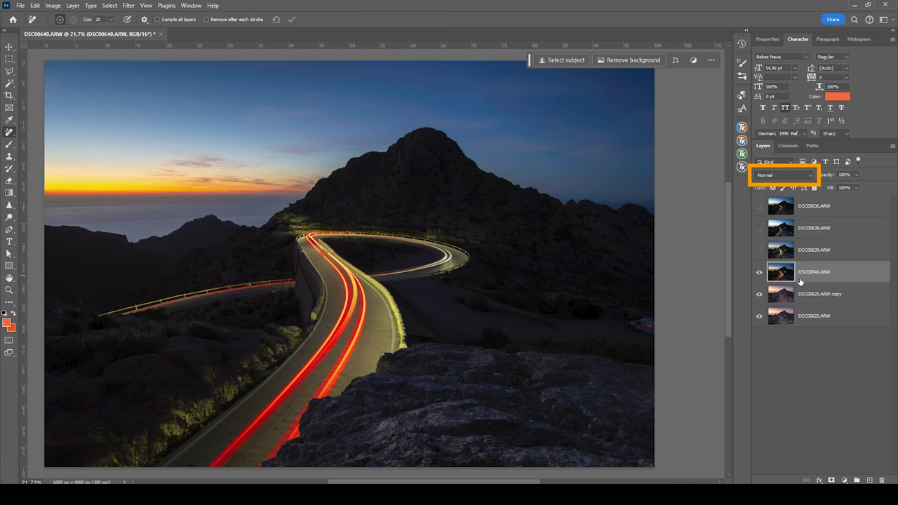
left_click(809, 175)
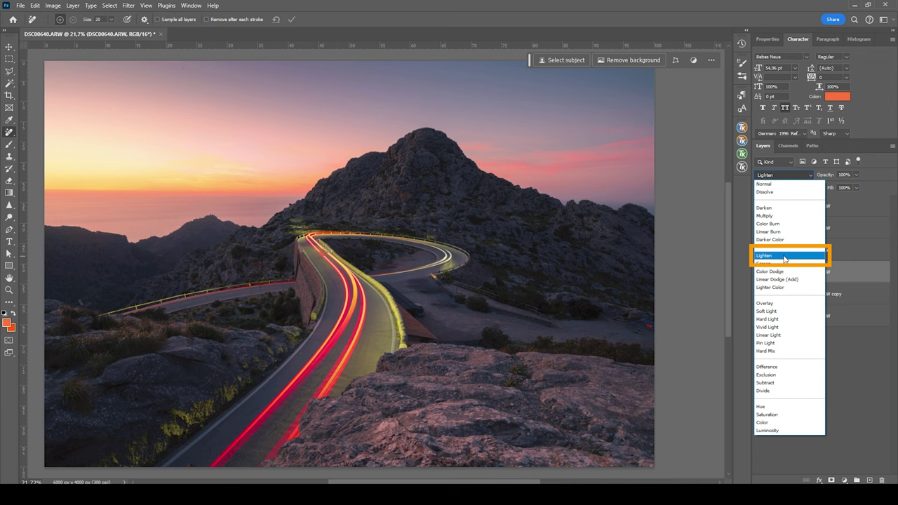
left_click(784, 259)
Toggle the Lighten-blended DSC00640 trails off and on to compare, leaving the layer visible
left_click(760, 274)
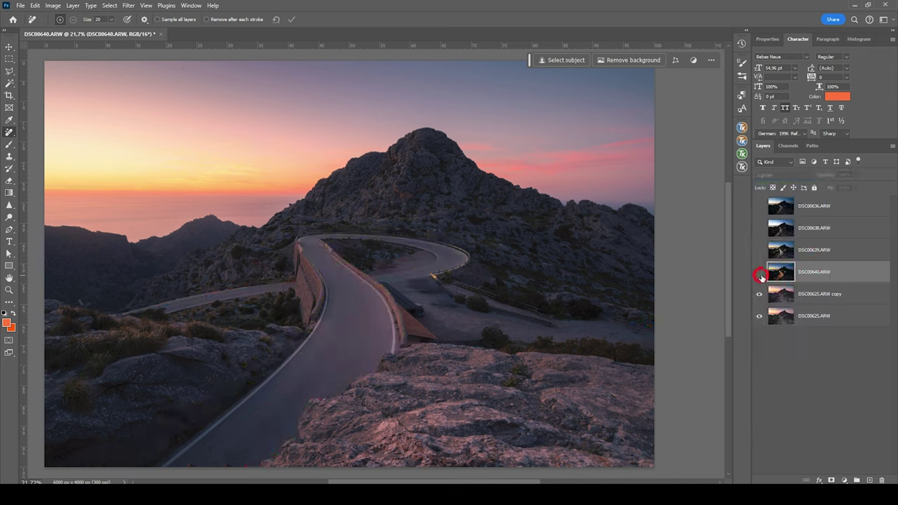
left_click(760, 275)
left_click(760, 274)
left_click(760, 274)
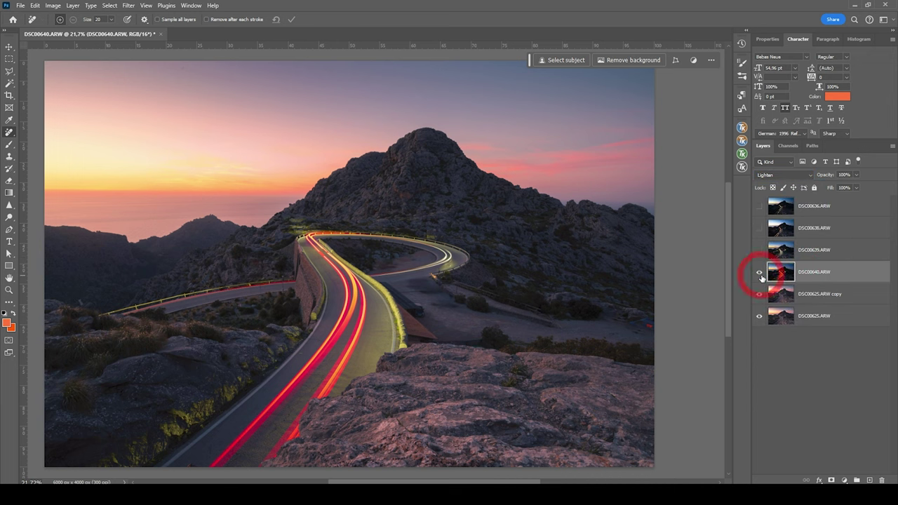
left_click(760, 273)
left_click(761, 272)
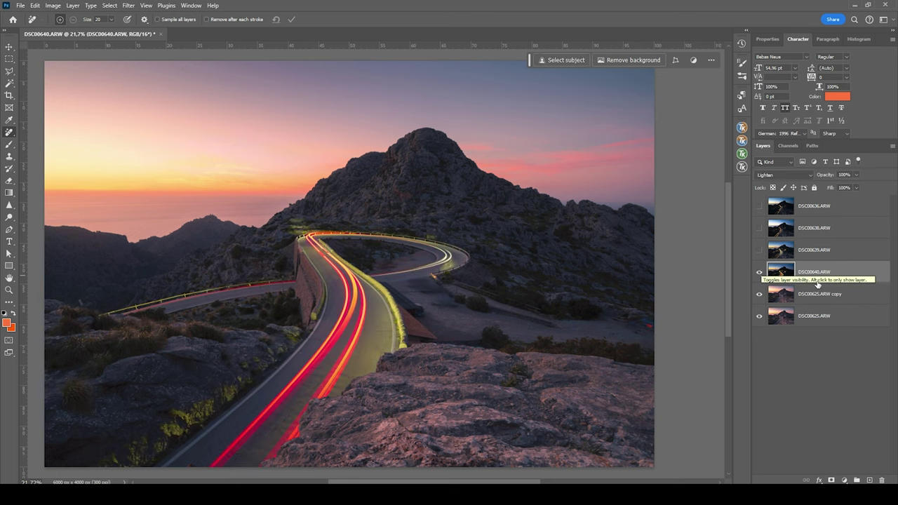
left_click_drag(439, 480, 436, 479)
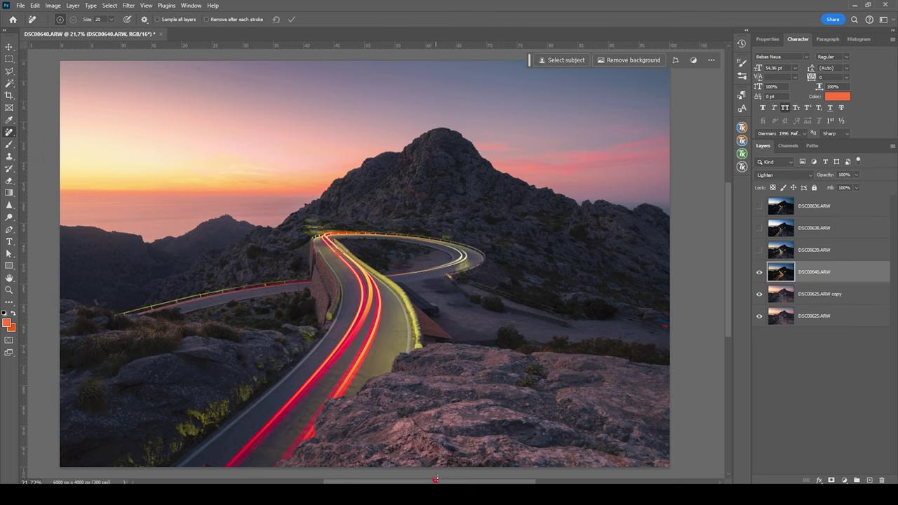
left_click(760, 272)
left_click(760, 272)
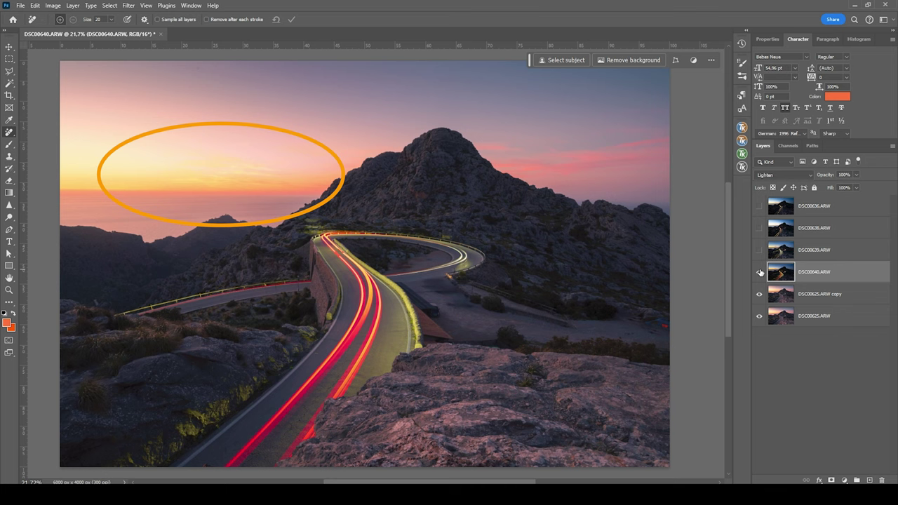
left_click(760, 273)
left_click(760, 272)
left_click(760, 272)
left_click(760, 273)
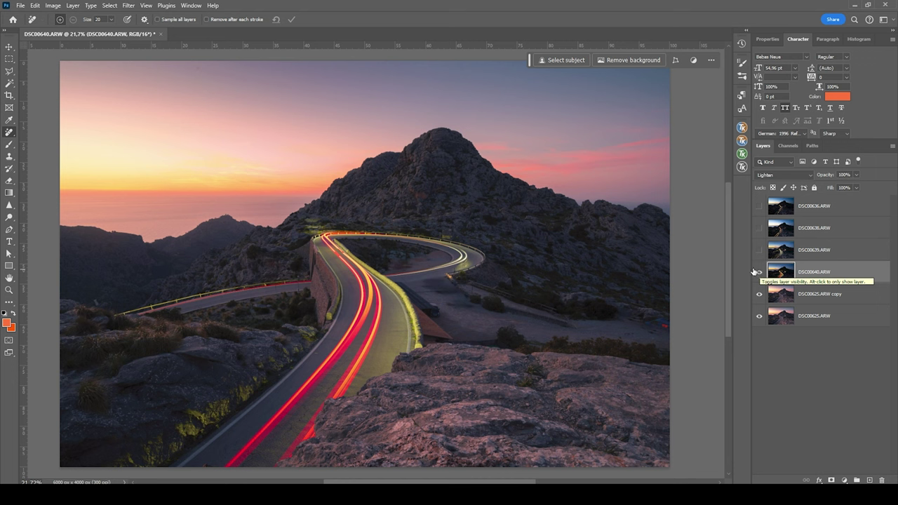
left_click(759, 273)
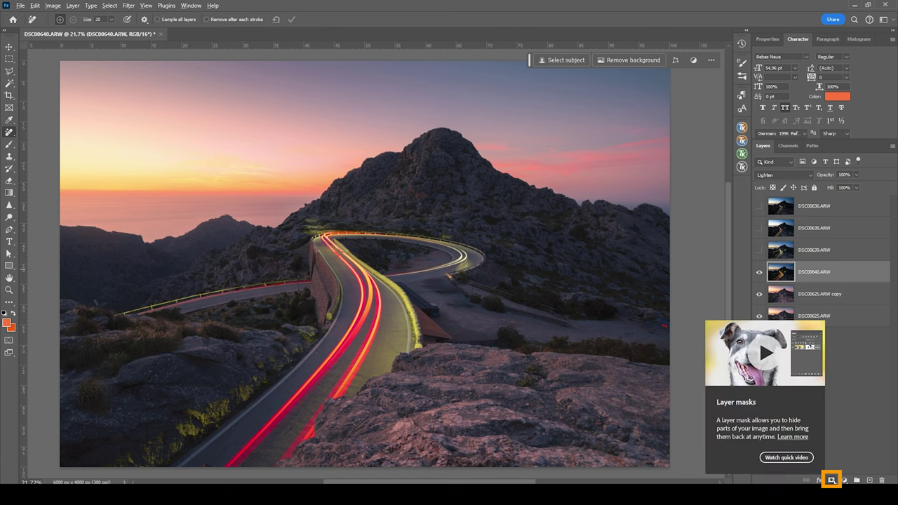
Add a black mask to DSC00640 and brush white along the road to reveal its trails
left_click(832, 480, "alt")
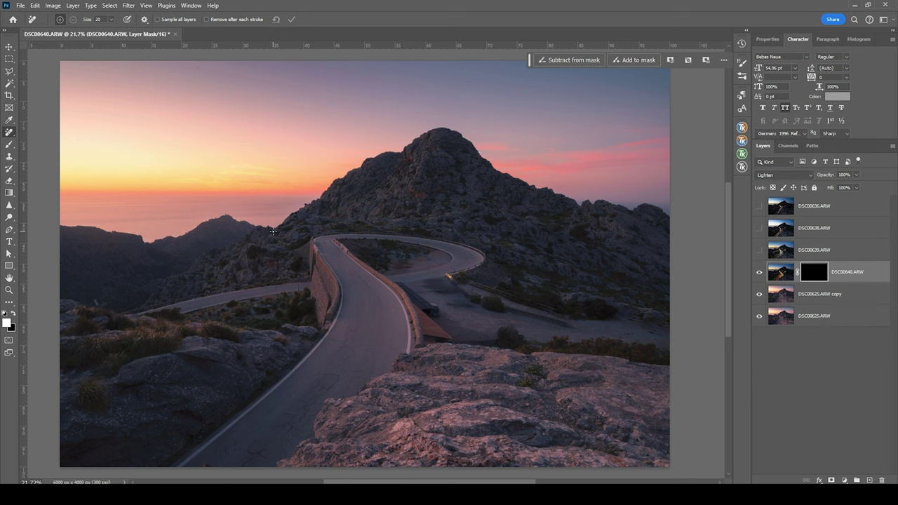
key("b")
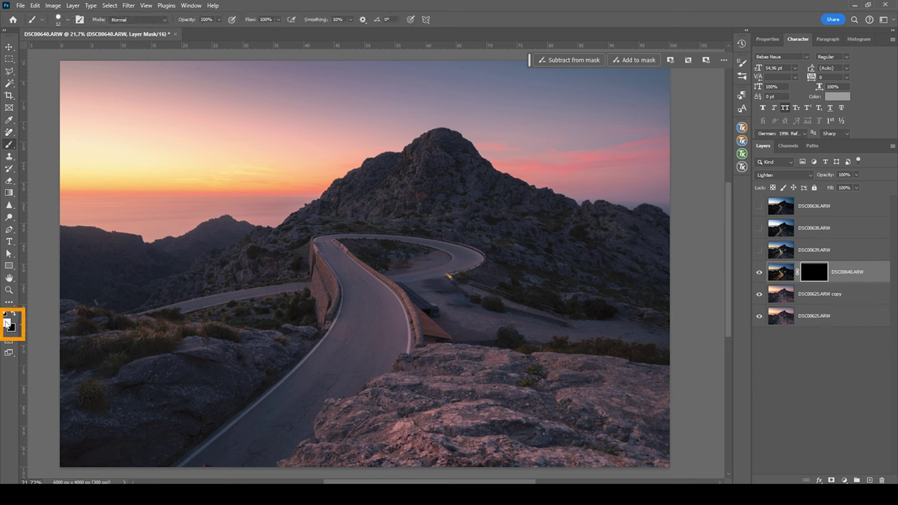
mouse_move(329, 355)
left_mouse_down()
mouse_move(357, 360)
mouse_move(341, 358)
mouse_move(354, 356)
mouse_move(344, 119)
mouse_move(364, 297)
mouse_move(354, 301)
left_mouse_up()
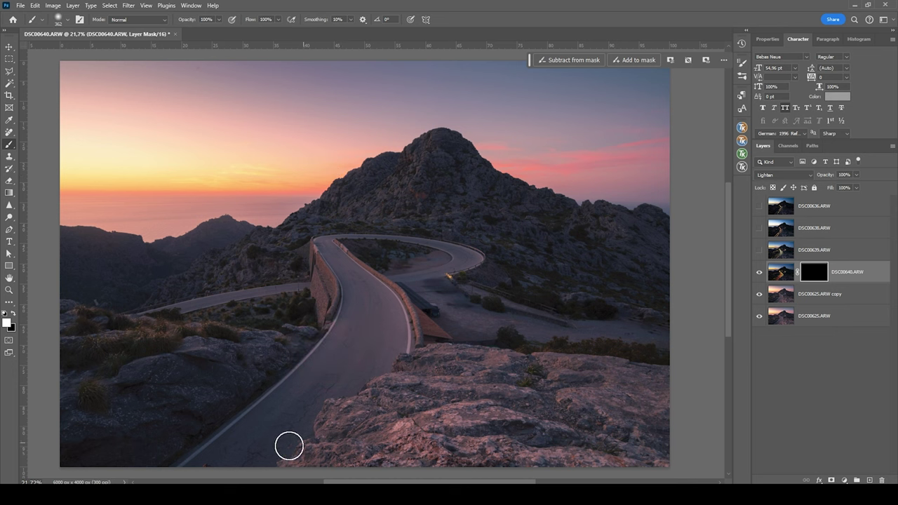
mouse_move(217, 466)
left_mouse_down()
mouse_move(322, 360)
mouse_move(310, 395)
mouse_move(357, 343)
mouse_move(326, 433)
mouse_move(368, 322)
mouse_move(366, 410)
mouse_move(373, 344)
mouse_move(386, 321)
mouse_move(384, 369)
mouse_move(270, 457)
left_mouse_up()
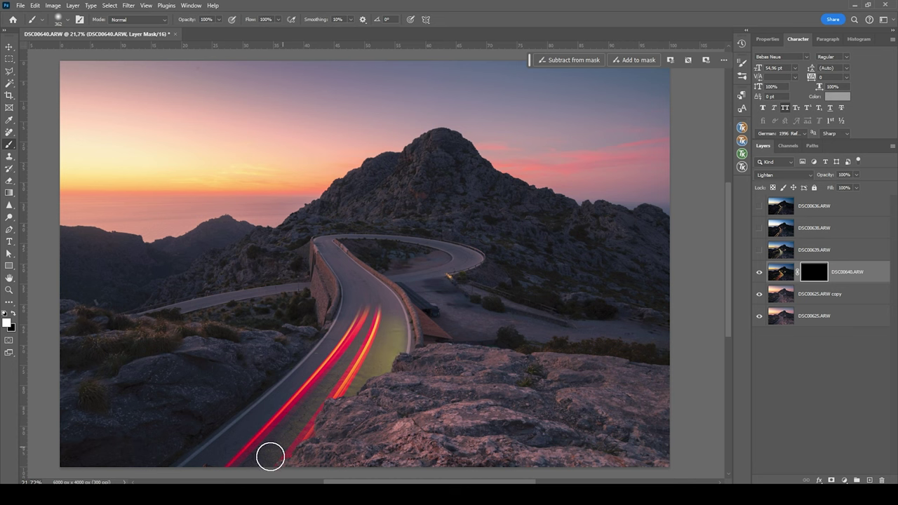
mouse_move(333, 358)
left_mouse_down()
mouse_move(366, 308)
mouse_move(353, 279)
mouse_move(352, 289)
mouse_move(364, 281)
mouse_move(321, 238)
mouse_move(345, 233)
mouse_move(315, 237)
mouse_move(406, 236)
mouse_move(462, 259)
mouse_move(463, 250)
mouse_move(448, 245)
mouse_move(471, 266)
mouse_move(126, 319)
left_mouse_up()
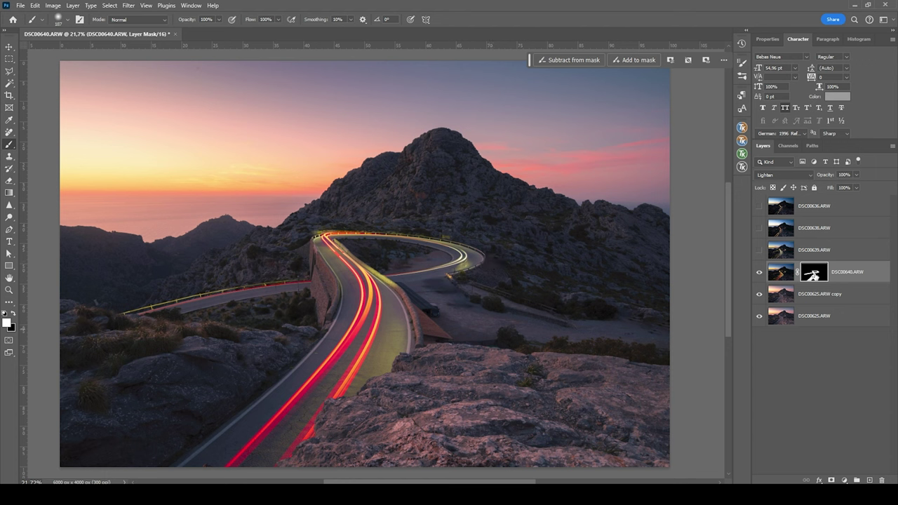
Toggle the DSC00640 layer mask off and on to compare, leaving it enabled
left_click(814, 274, "shift")
left_click(814, 274, "shift")
left_click(814, 273, "shift")
left_click(814, 274, "shift")
left_click(814, 274, "shift")
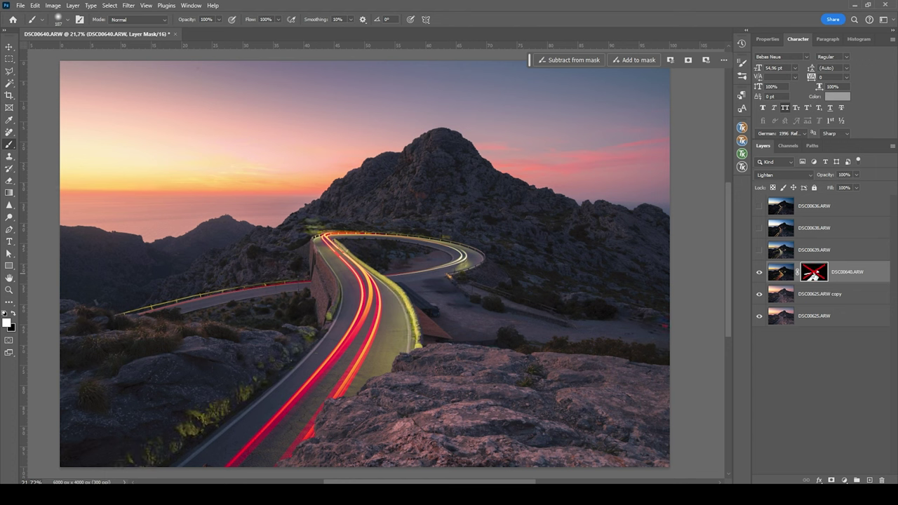
left_click(815, 274, "shift")
left_click(814, 274, "shift")
left_click(815, 274, "shift")
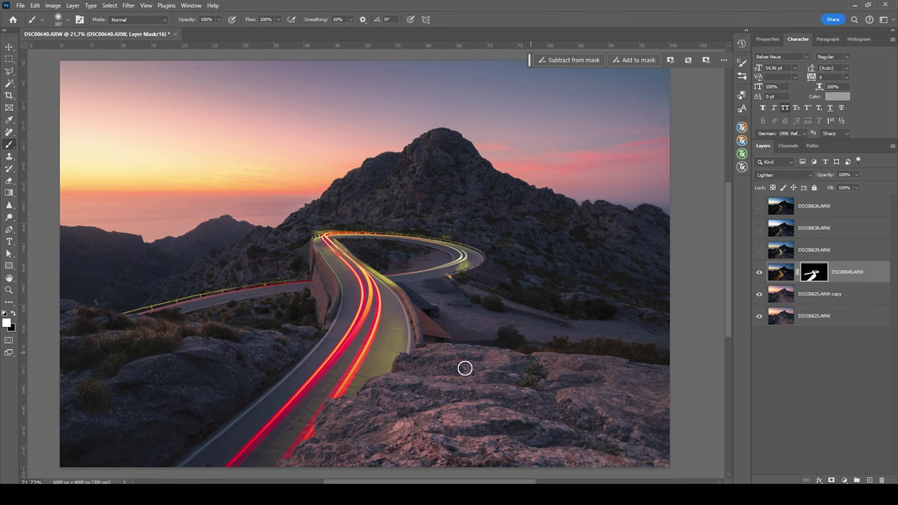
key("j")
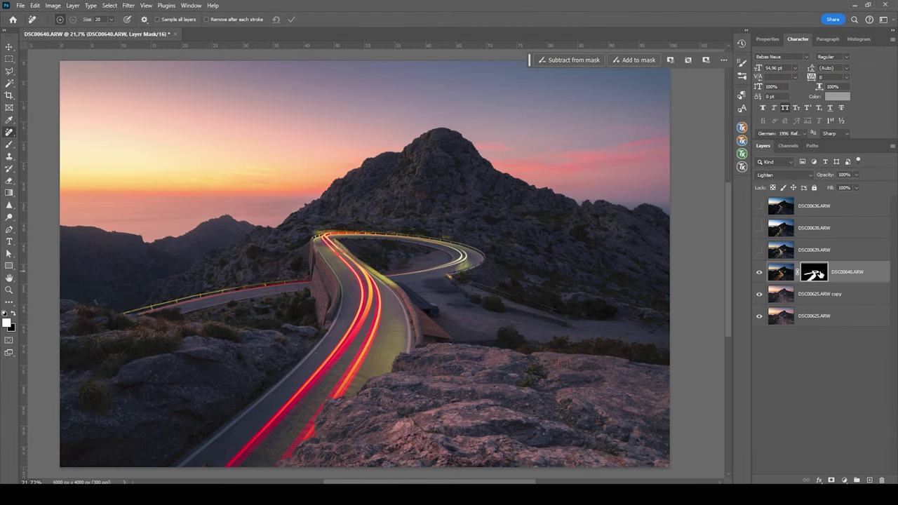
left_click(819, 274, "shift")
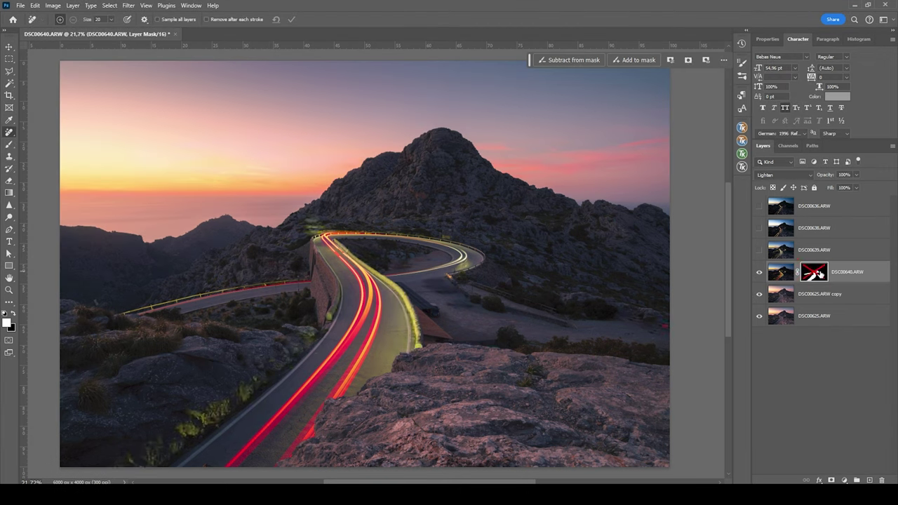
left_click(820, 274, "shift")
left_click(820, 274, "shift")
left_click(820, 273, "shift")
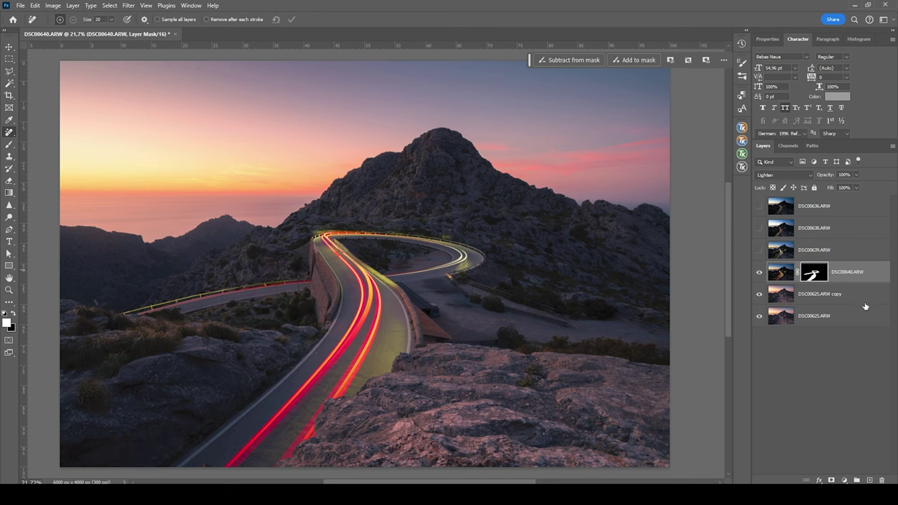
Show DSC00639, set its blend mode to Lighten, and compare it against the sunset
left_click(759, 250)
left_click(781, 250)
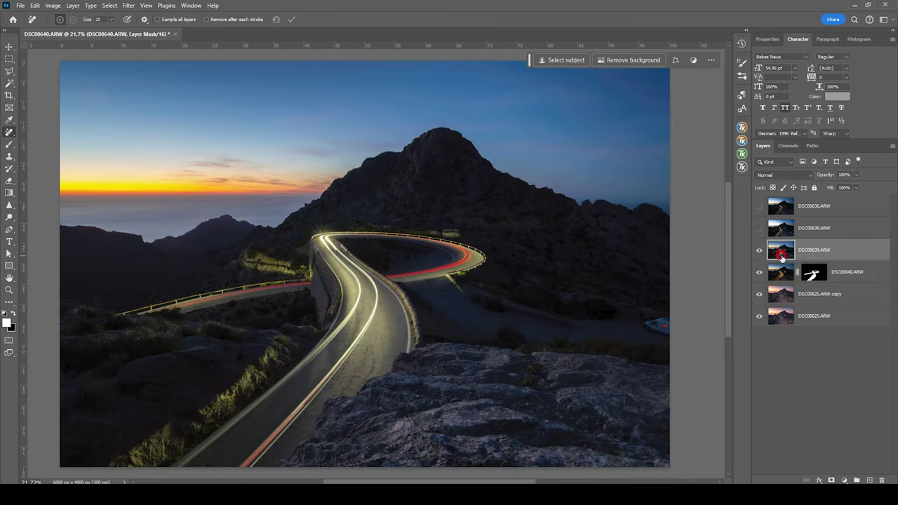
left_click(769, 178)
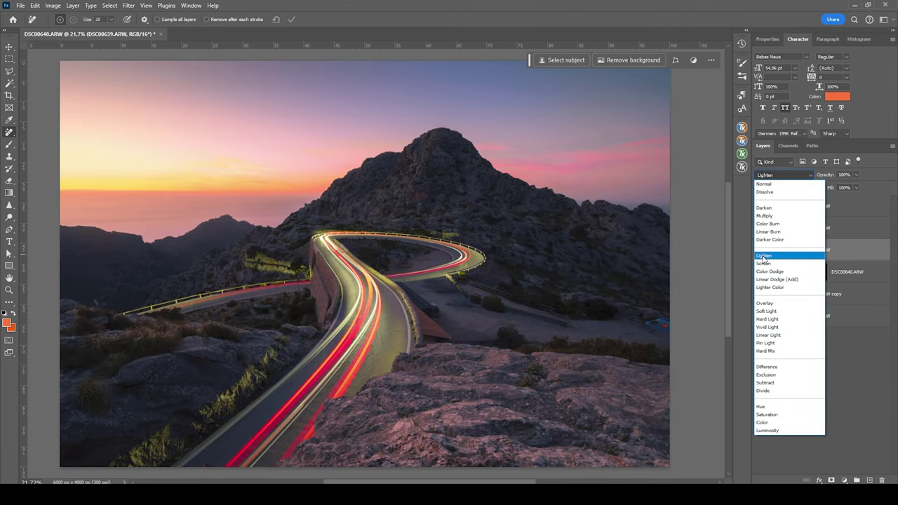
left_click(764, 255)
left_click(761, 253)
left_click(761, 252)
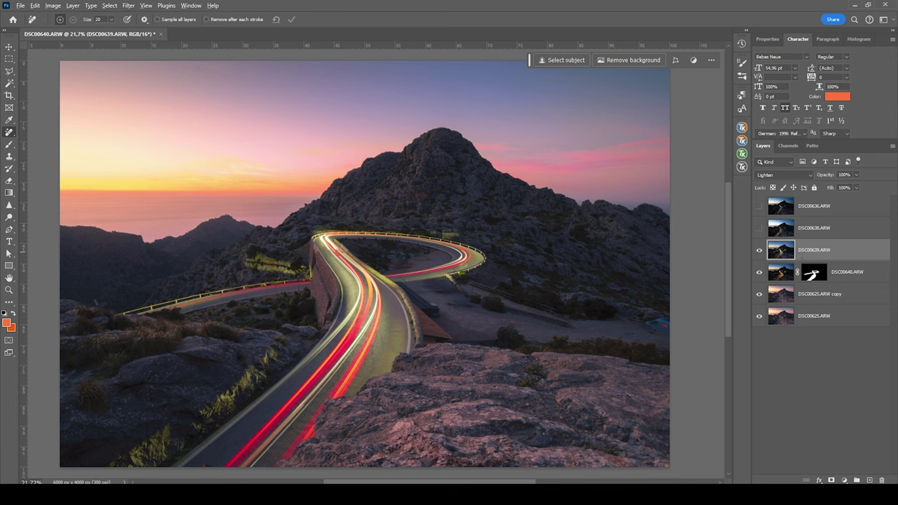
Add a black mask to DSC00639 and paint white along the road to reveal its trails
left_click(833, 481, "alt")
key("b")
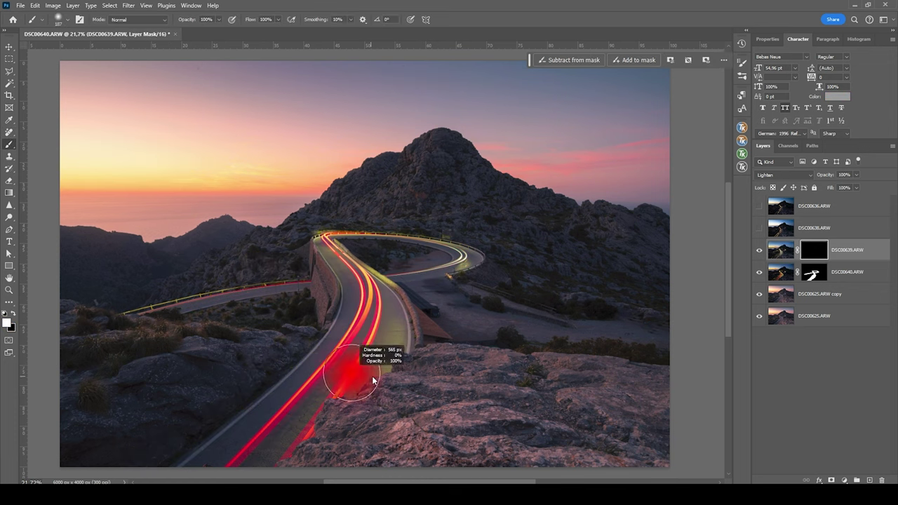
mouse_move(249, 471)
left_mouse_down()
mouse_move(301, 415)
mouse_move(290, 435)
mouse_move(357, 332)
mouse_move(361, 348)
mouse_move(474, 258)
left_mouse_up()
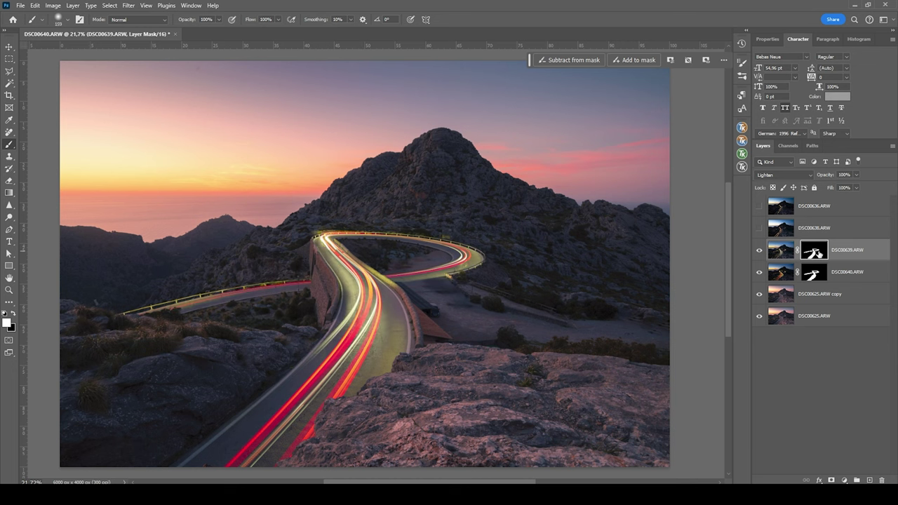
left_click(818, 253, "shift")
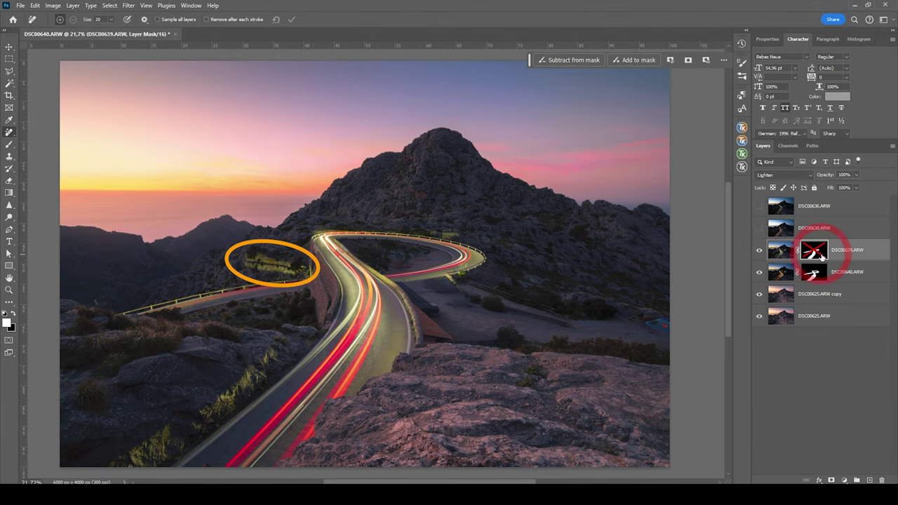
left_click(823, 256, "shift")
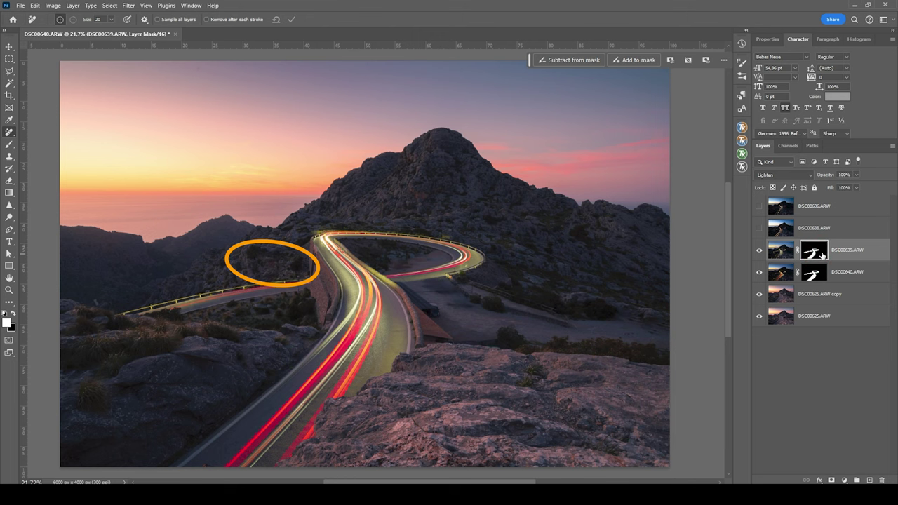
Show the DSC00638 layer and set its blend mode to Lighten
left_click(758, 229)
left_click(779, 229)
left_click(772, 175)
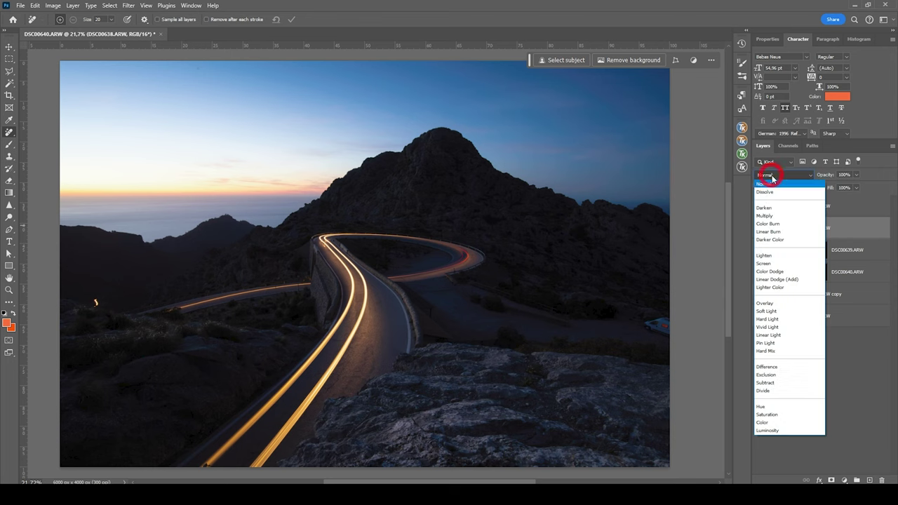
left_click(768, 254)
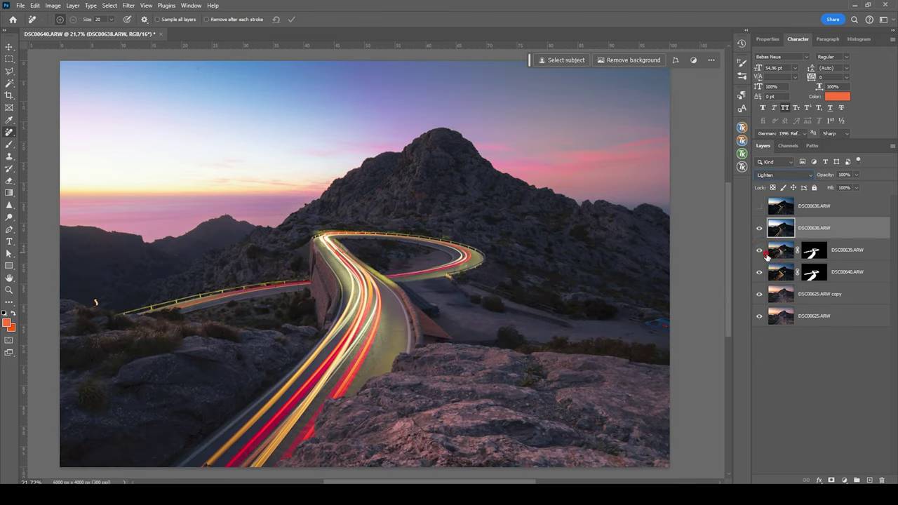
Add a black mask to DSC00638 and brush white along the road, resizing the brush as needed
left_click(832, 480, "alt")
key("b")
mouse_move(281, 435)
left_mouse_down()
mouse_move(331, 377)
mouse_move(220, 475)
mouse_move(345, 367)
mouse_move(367, 309)
left_mouse_up()
key("bracketleft")
key("bracketleft")
key("bracketleft")
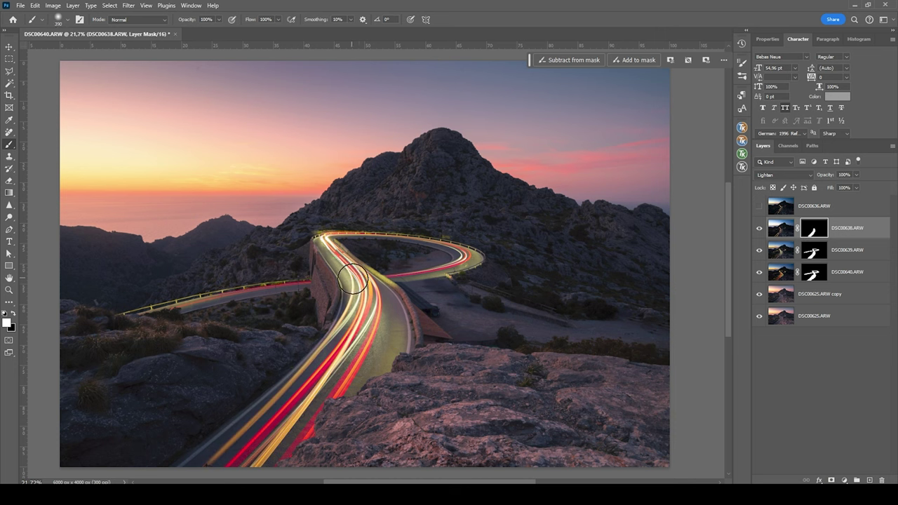
key("bracketleft")
key("bracketleft")
key("bracketright")
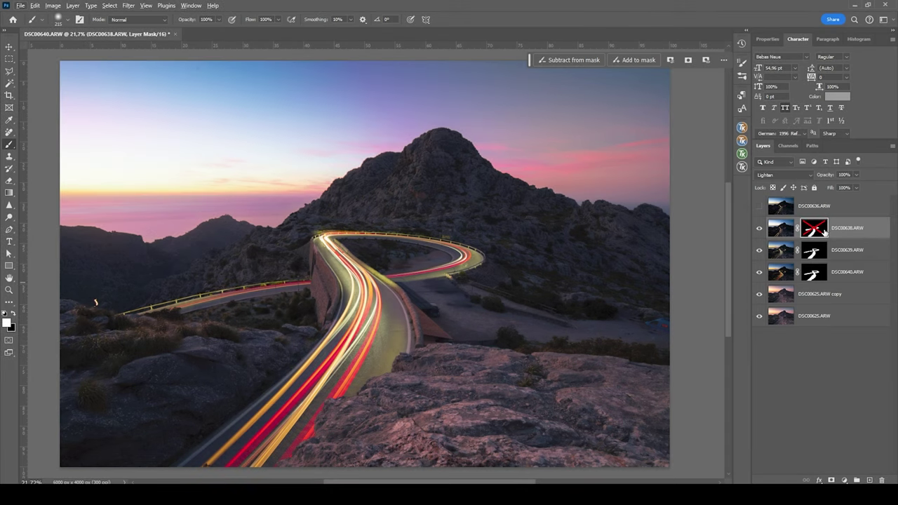
left_click(823, 232, "shift")
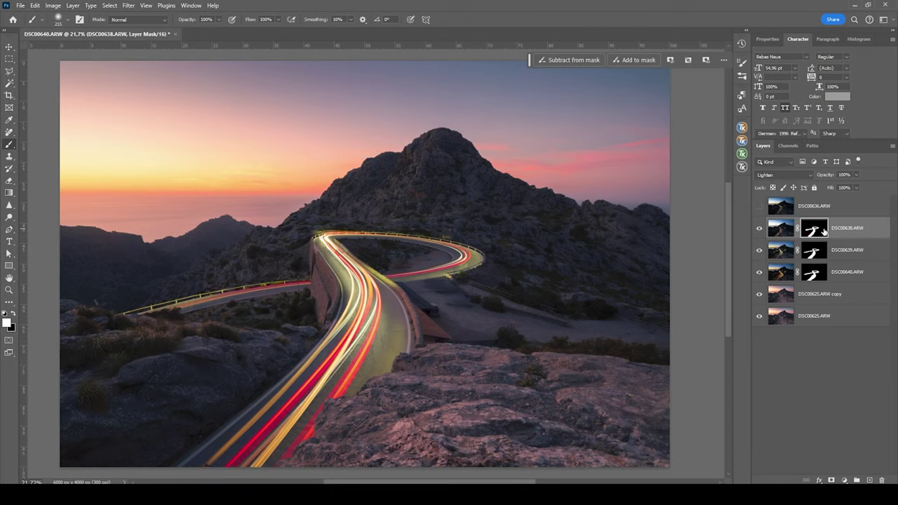
Show the top DSC00636 layer and set its blend mode to Lighten
left_click(760, 208)
left_click(770, 204)
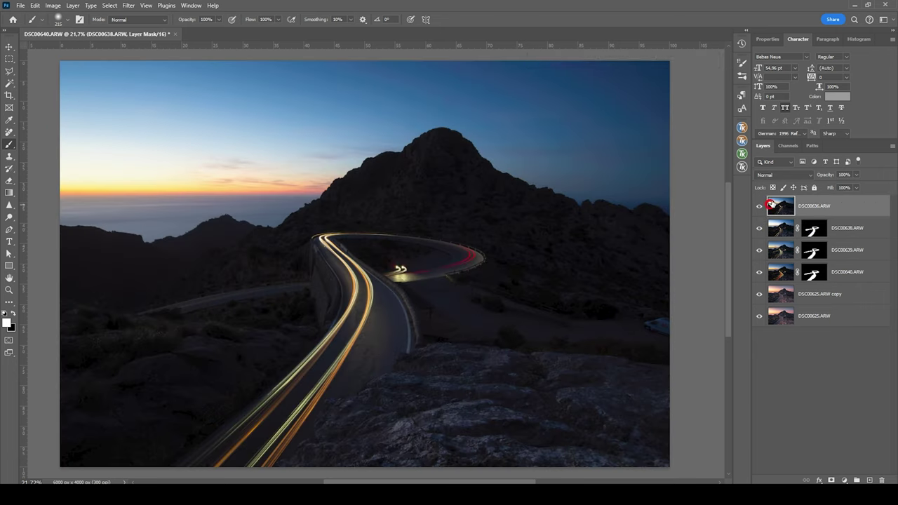
left_click(783, 175)
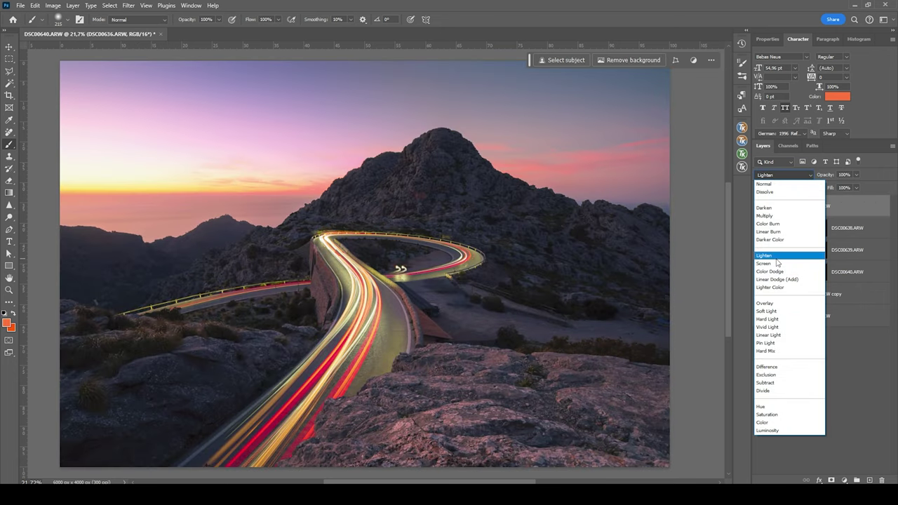
left_click(777, 258)
Add a black mask to DSC00636, paint its trails in along the road, then swap to black
left_click(831, 477, "alt")
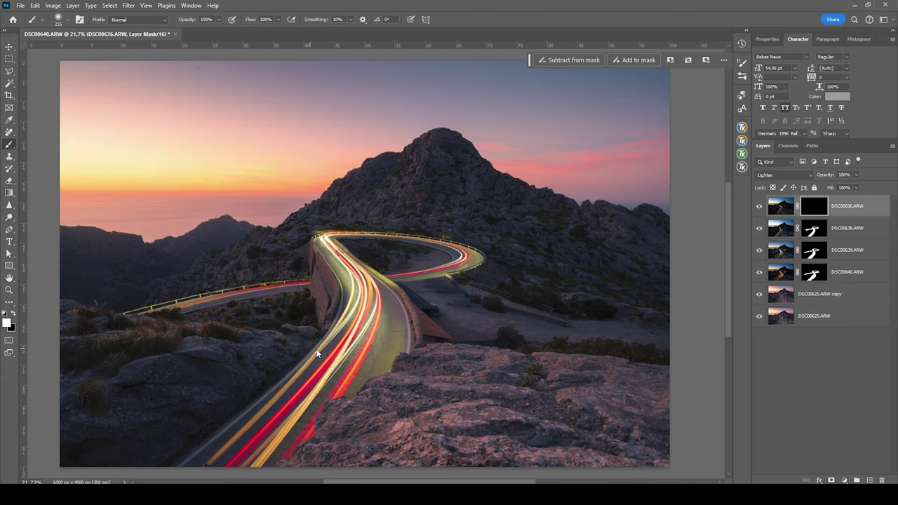
mouse_move(316, 349)
left_mouse_down()
mouse_move(274, 438)
mouse_move(257, 444)
mouse_move(347, 364)
mouse_move(361, 310)
mouse_move(325, 251)
left_mouse_up()
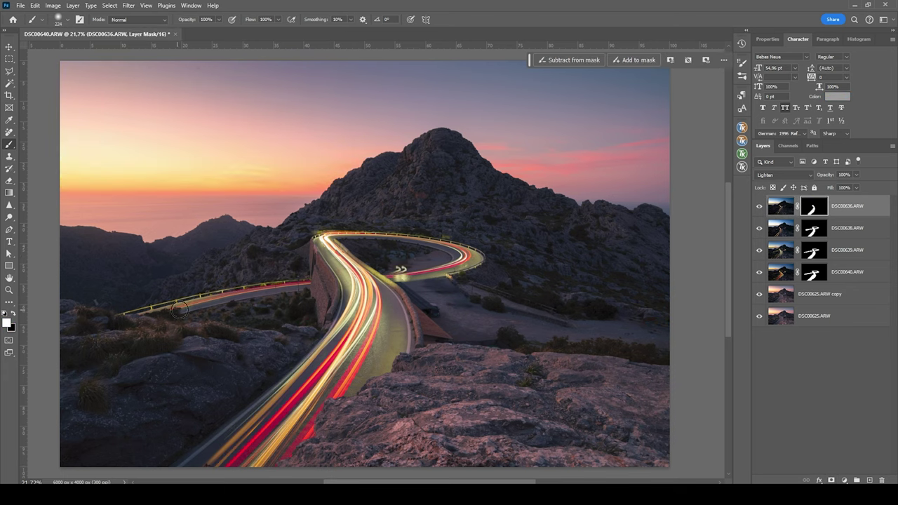
key("x")
scroll(475, 290, "down", 1)
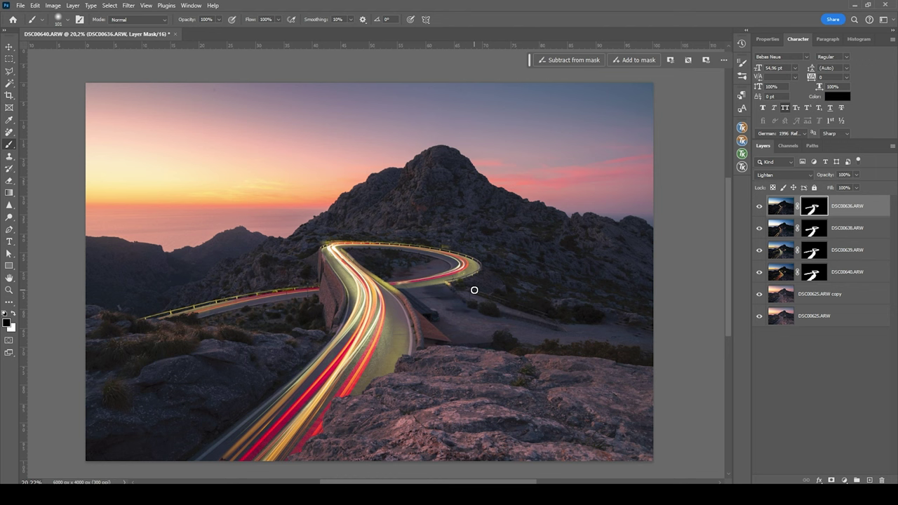